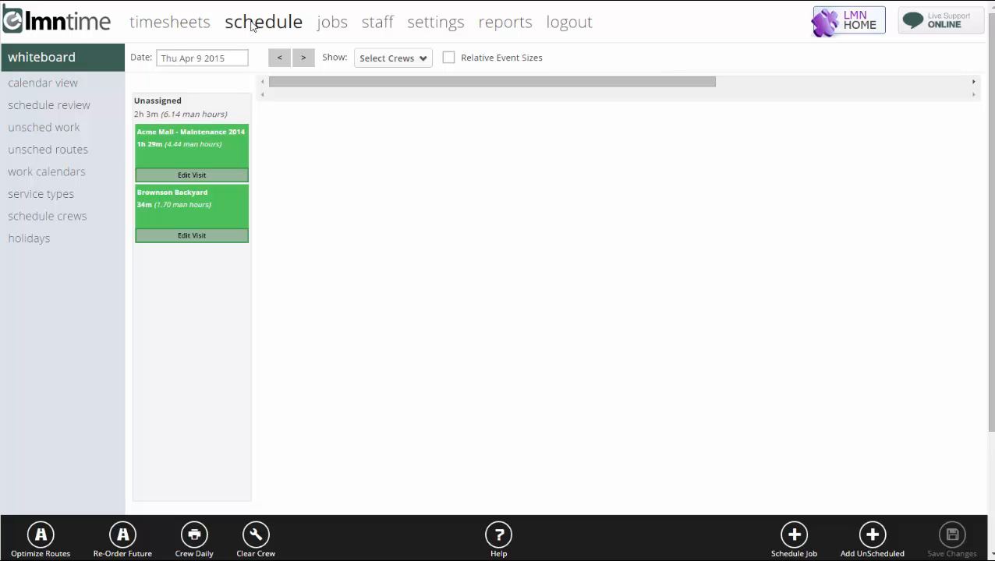
- Review the Mowing-Gold visit schedule in the Lawn Maint work calendar and close it without changes
{"action": "left_click", "coordinate": [49, 173]}
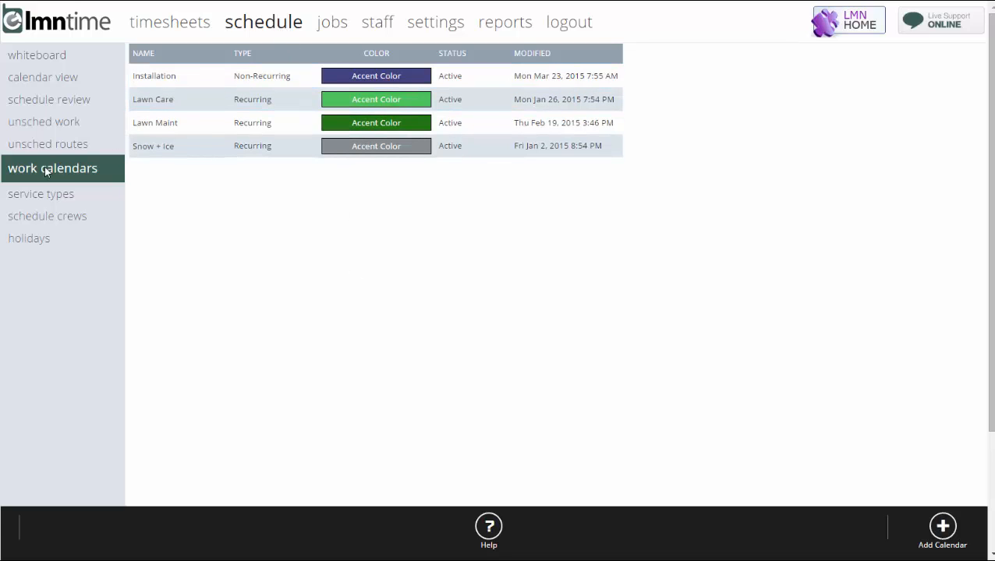
{"action": "left_click", "coordinate": [230, 125]}
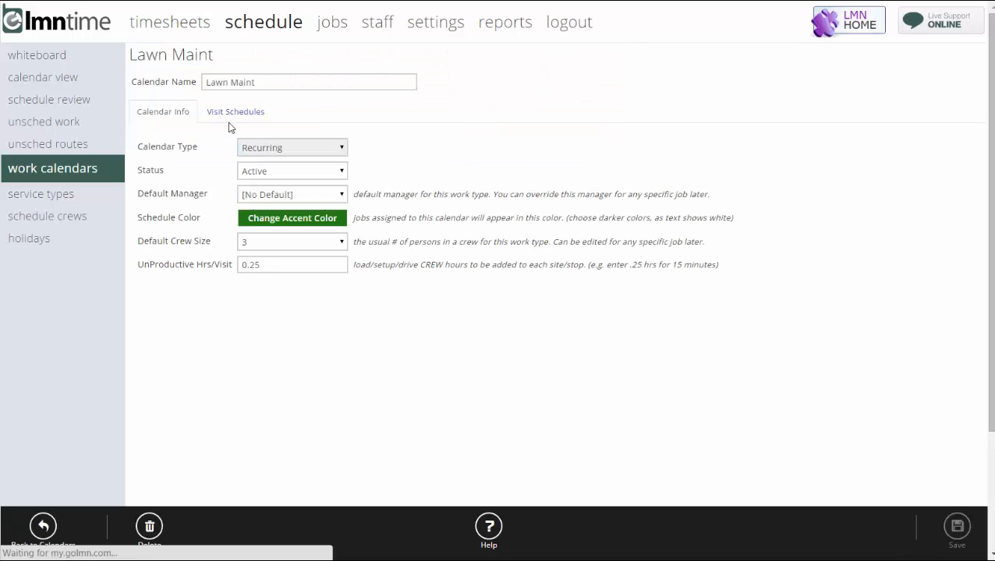
{"action": "left_click", "coordinate": [238, 111]}
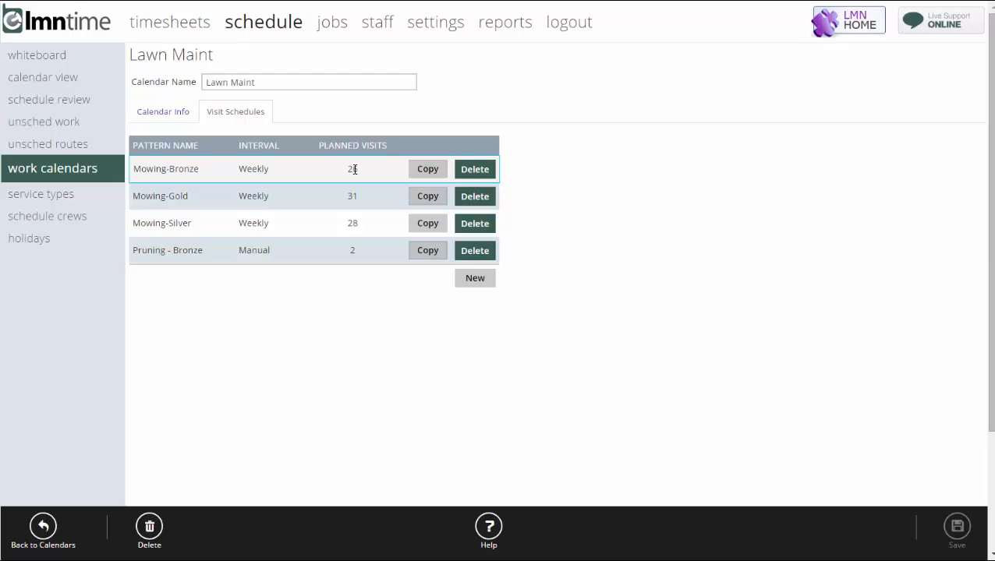
{"action": "left_click", "coordinate": [333, 207]}
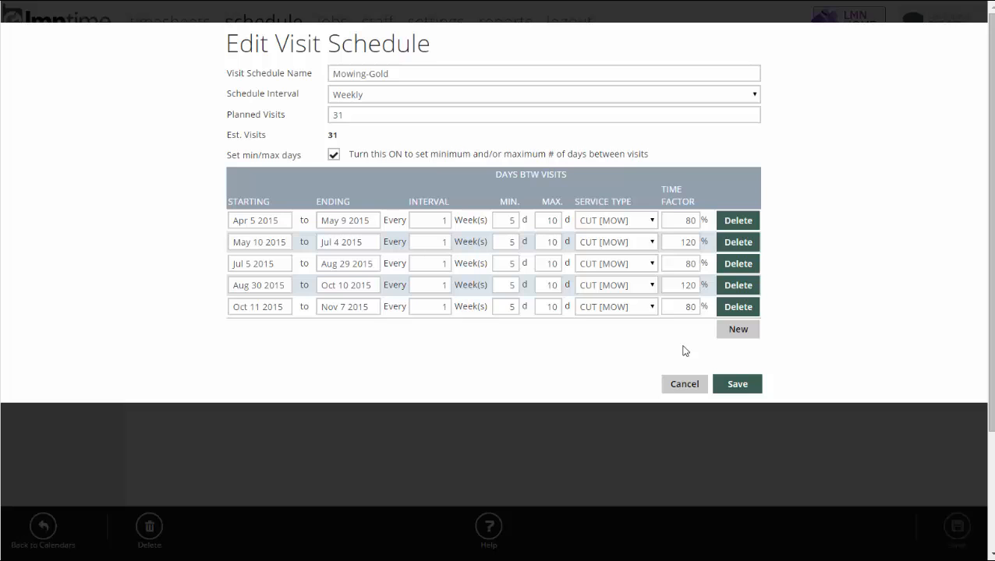
{"action": "left_click", "coordinate": [683, 387]}
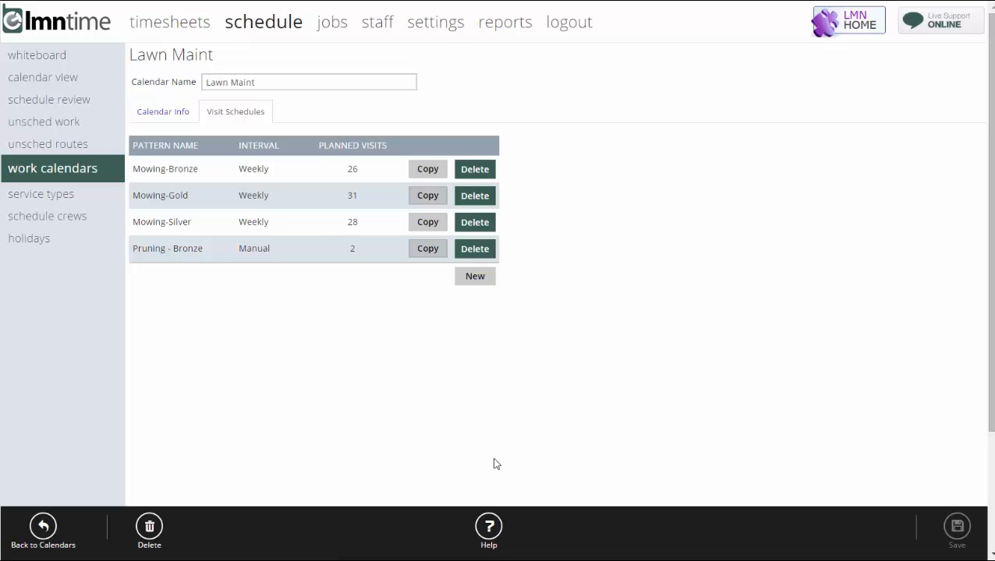
- Open the schedule of the Acme Plaza (Contract) job
{"action": "left_click", "coordinate": [333, 25]}
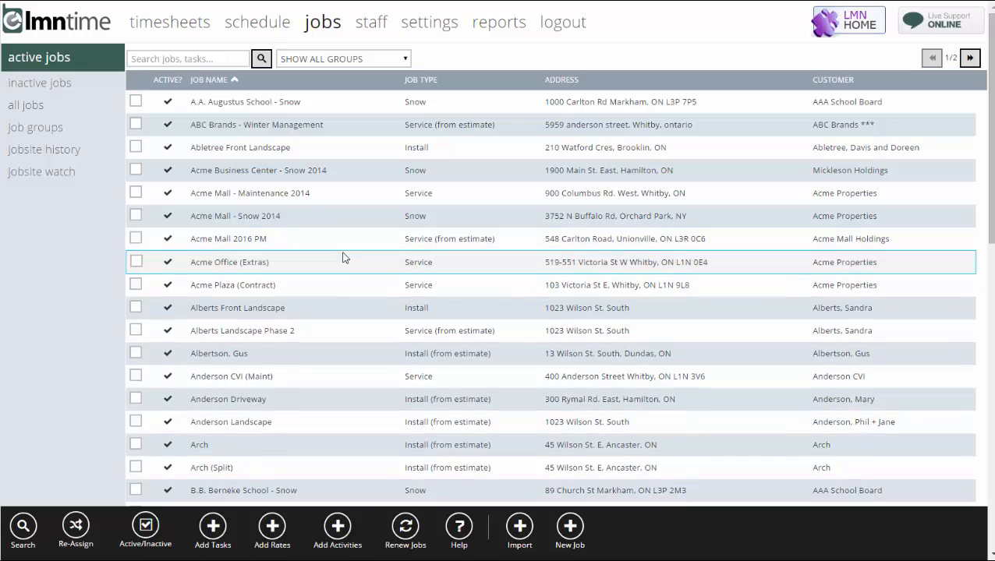
{"action": "left_click", "coordinate": [307, 284]}
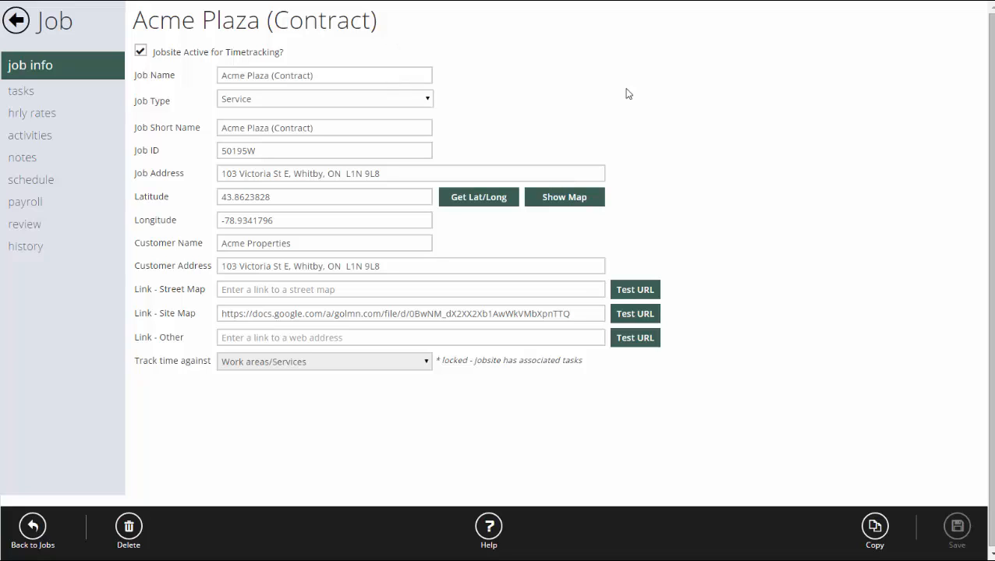
{"action": "left_click", "coordinate": [31, 186]}
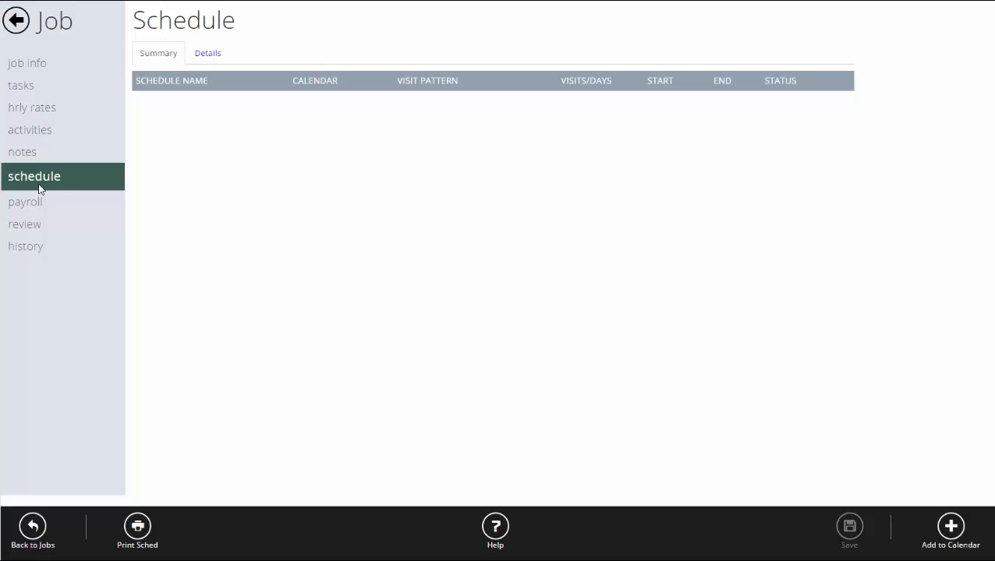
- Start a new calendar entry for the job, using the Lawn Maint calendar and the Weekly Maintenance task
{"action": "left_click", "coordinate": [951, 531]}
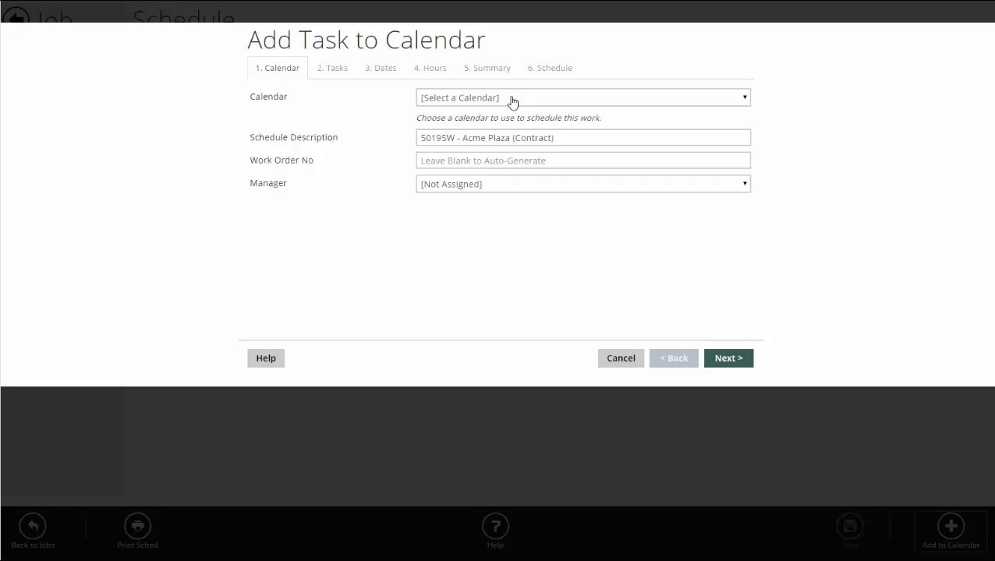
{"action": "left_click", "coordinate": [512, 99]}
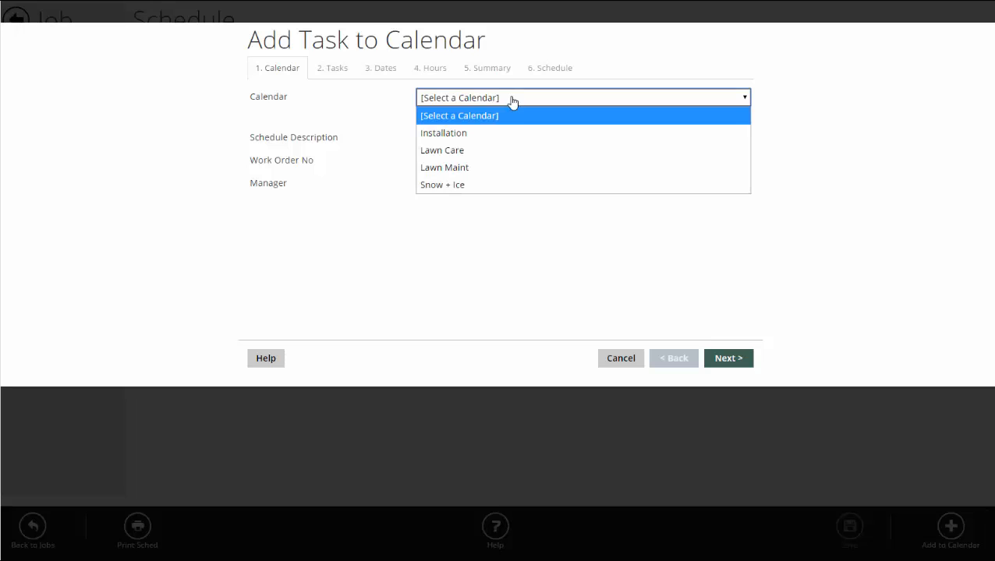
{"action": "left_click", "coordinate": [480, 169]}
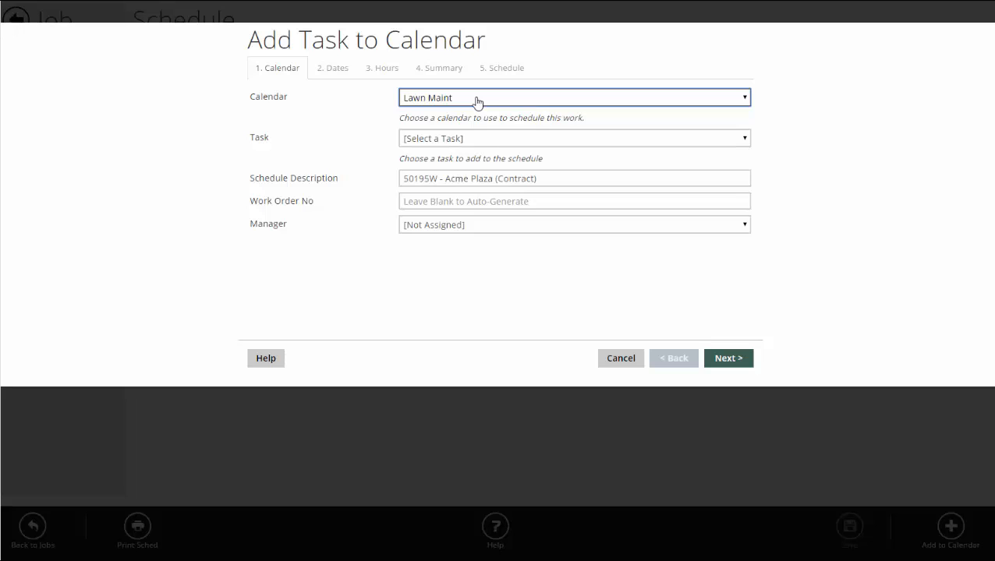
{"action": "left_click", "coordinate": [463, 147]}
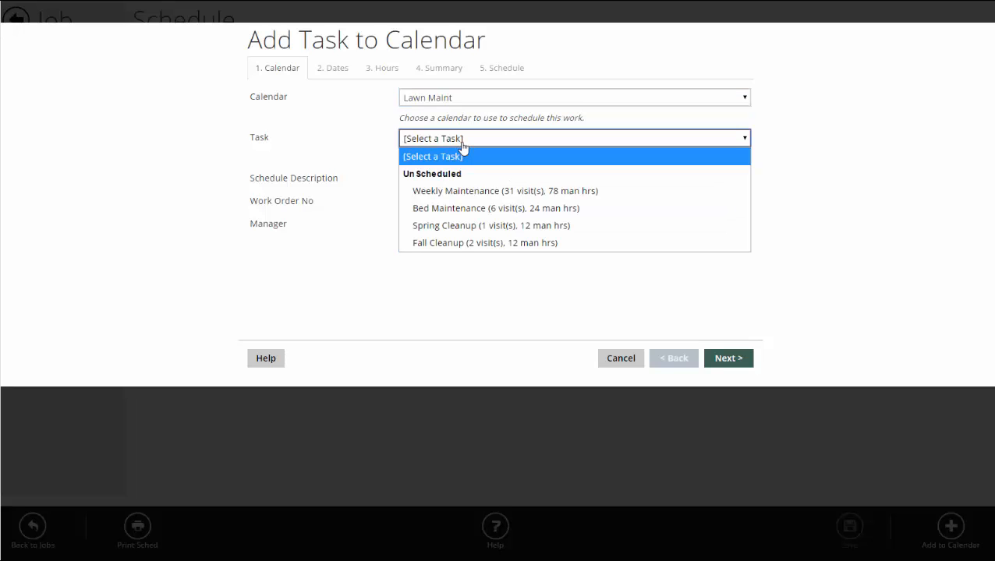
{"action": "left_click", "coordinate": [460, 191]}
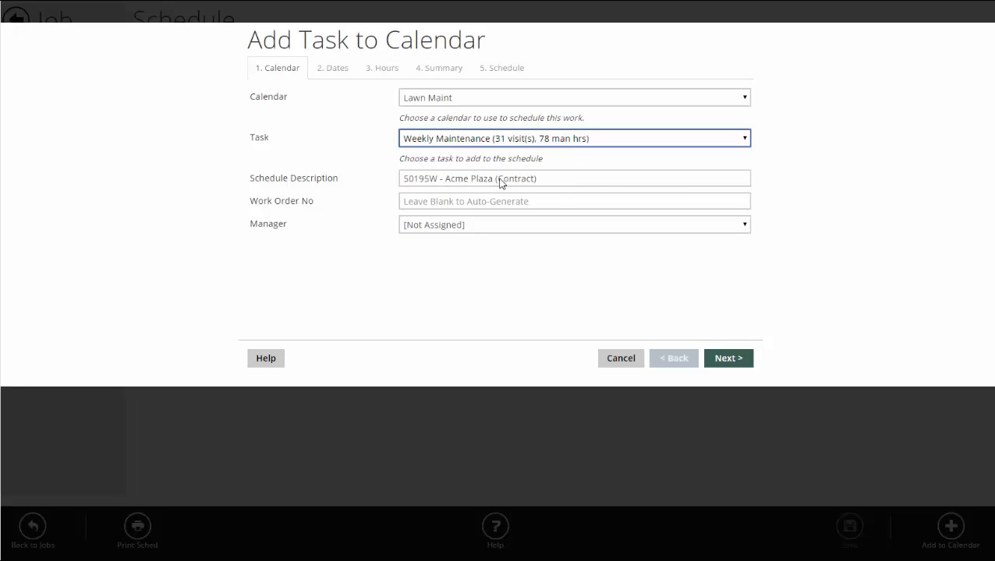
- Replace "(Contract)" with "- Mowing" in the schedule description and continue to the dates
{"action": "left_click_drag", "start_coordinate": [500, 179], "coordinate": [594, 187]}
{"action": "key", "text": "BackSpace"}
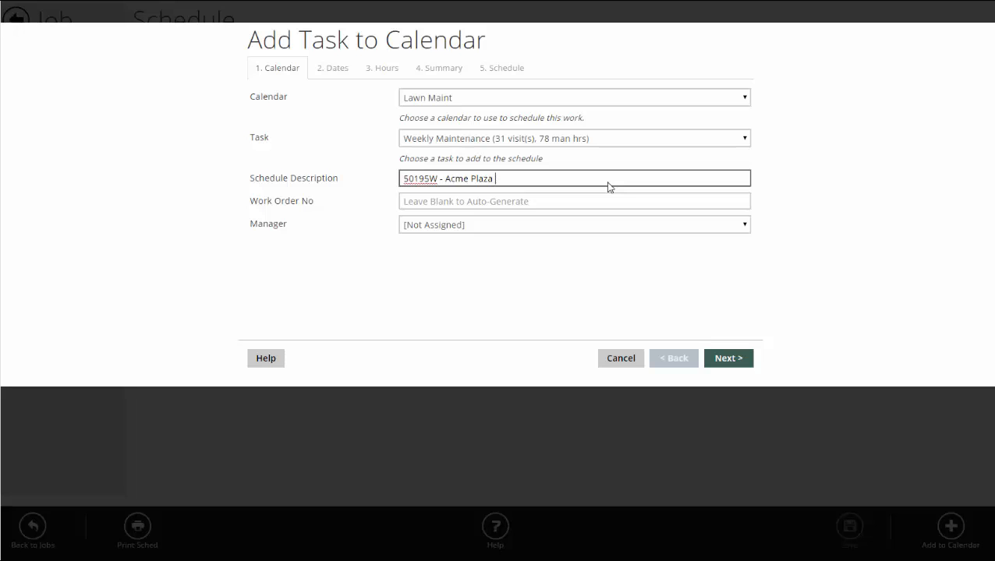
{"action": "type", "text": "- Mowing"}
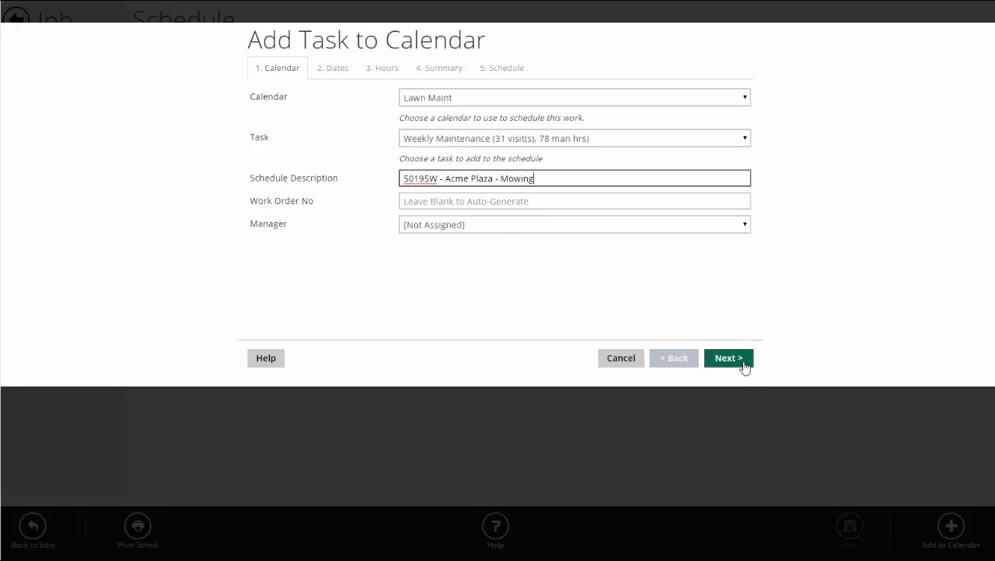
{"action": "left_click", "coordinate": [743, 360]}
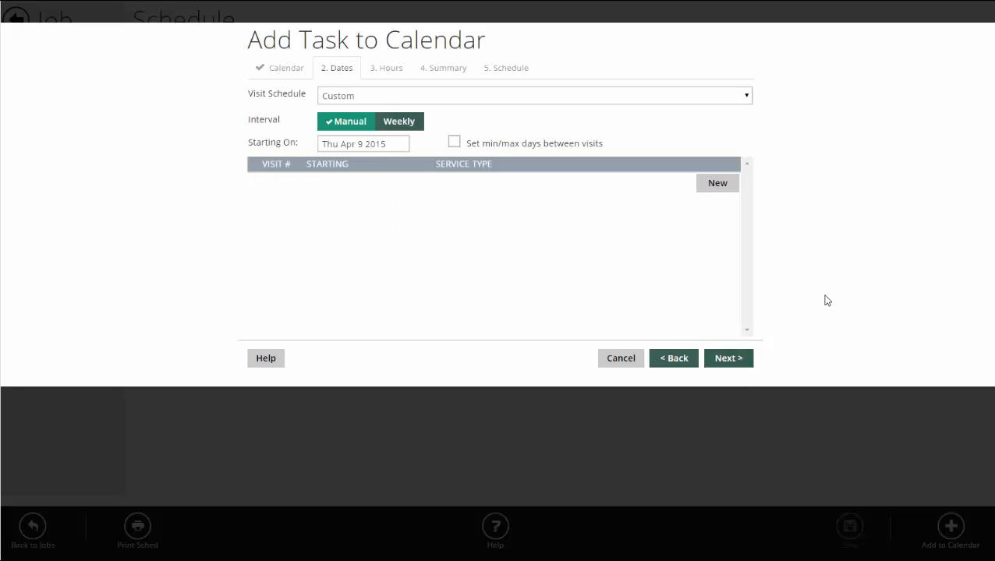
- Apply the Mowing-Gold (31 visits) visit schedule, include only Thursday instead of Sunday, and continue to the hours
{"action": "left_click", "coordinate": [382, 101]}
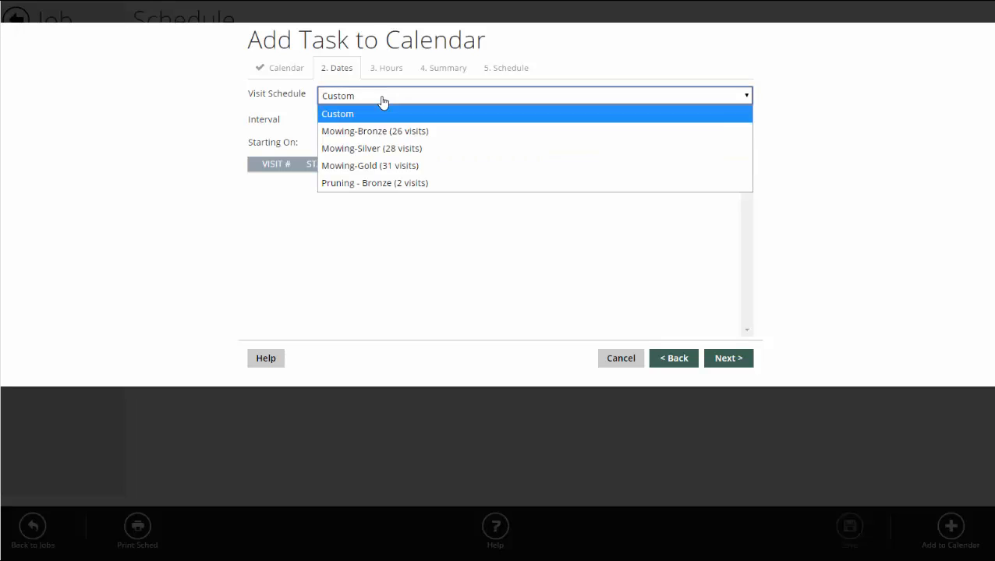
{"action": "left_click", "coordinate": [381, 166]}
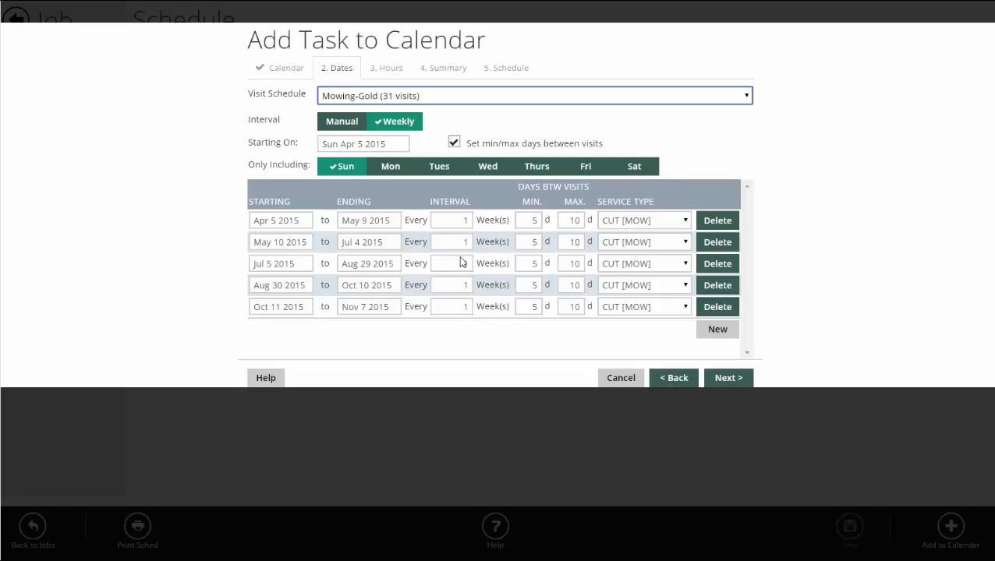
{"action": "left_click", "coordinate": [345, 168]}
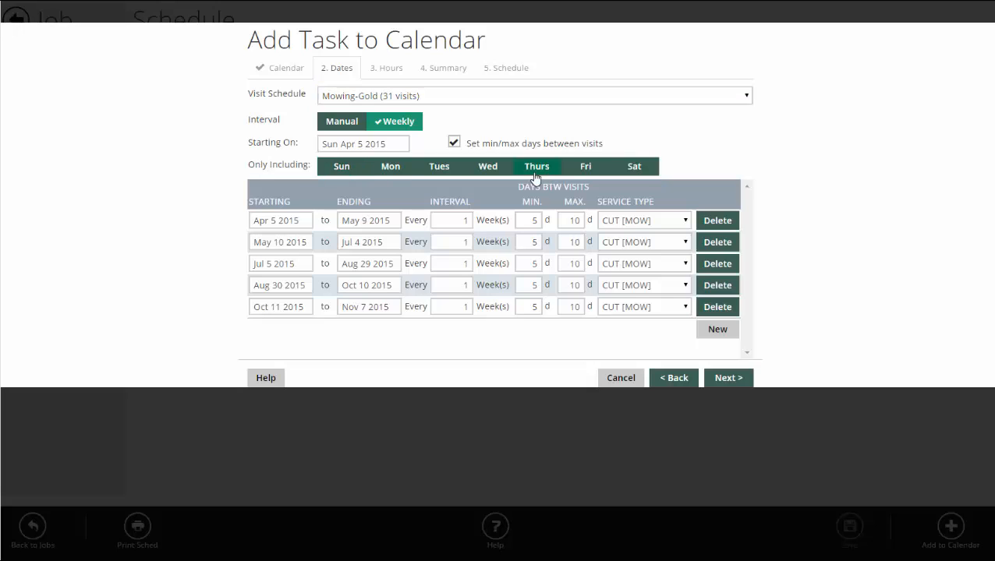
{"action": "left_click", "coordinate": [535, 168]}
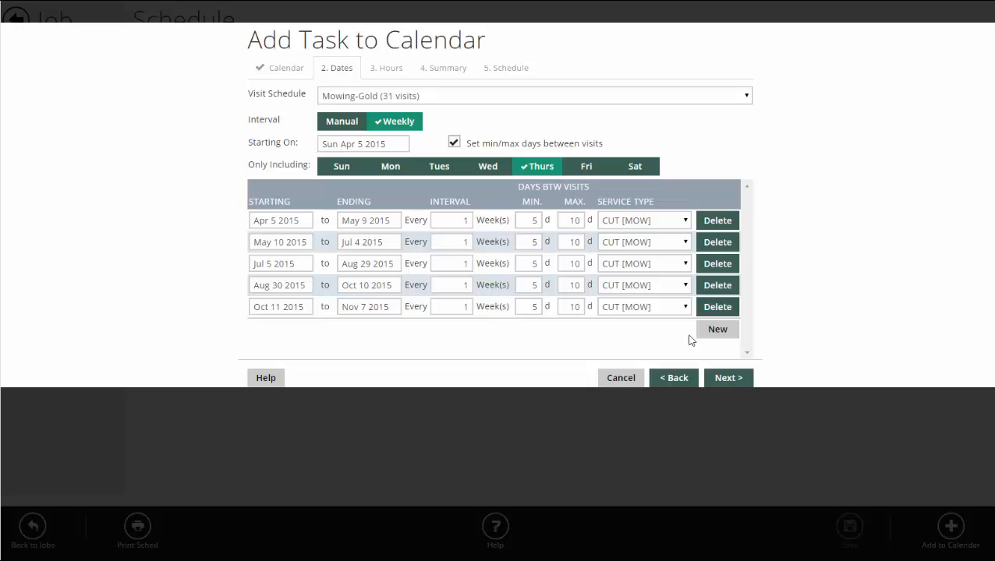
{"action": "left_click", "coordinate": [726, 379]}
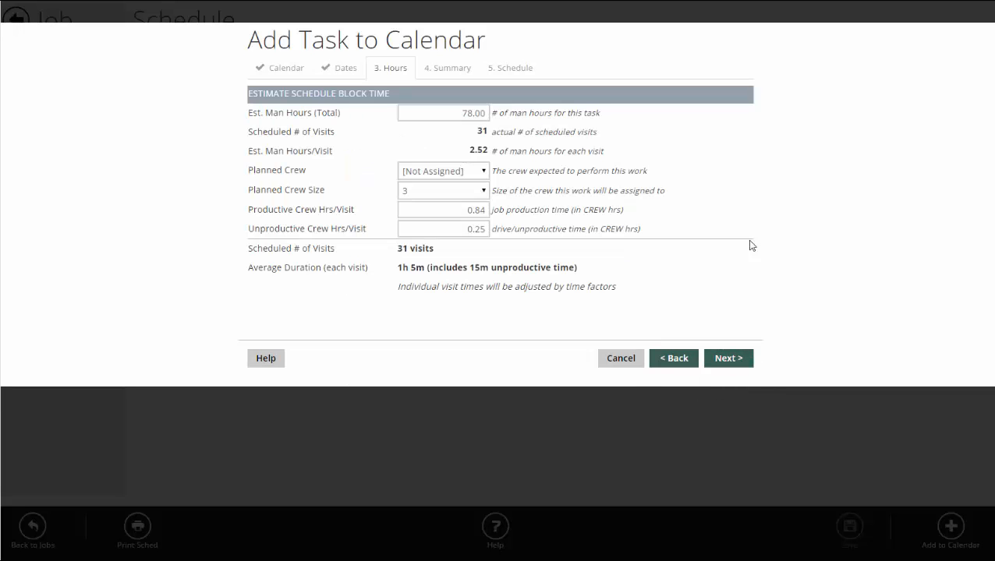
- Assign LawnB as the planned crew for the task
{"action": "left_click", "coordinate": [455, 115]}
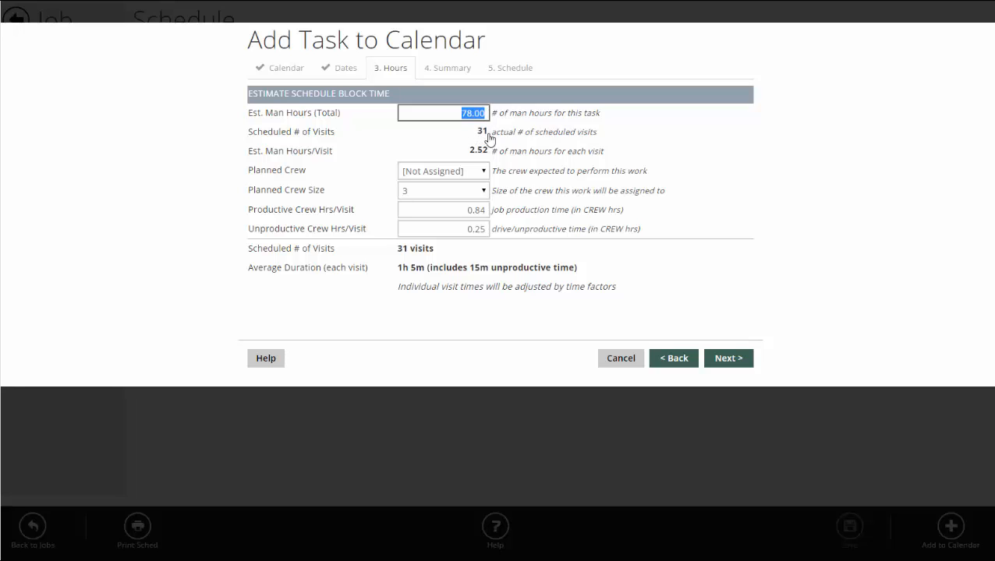
{"action": "left_click", "coordinate": [464, 179]}
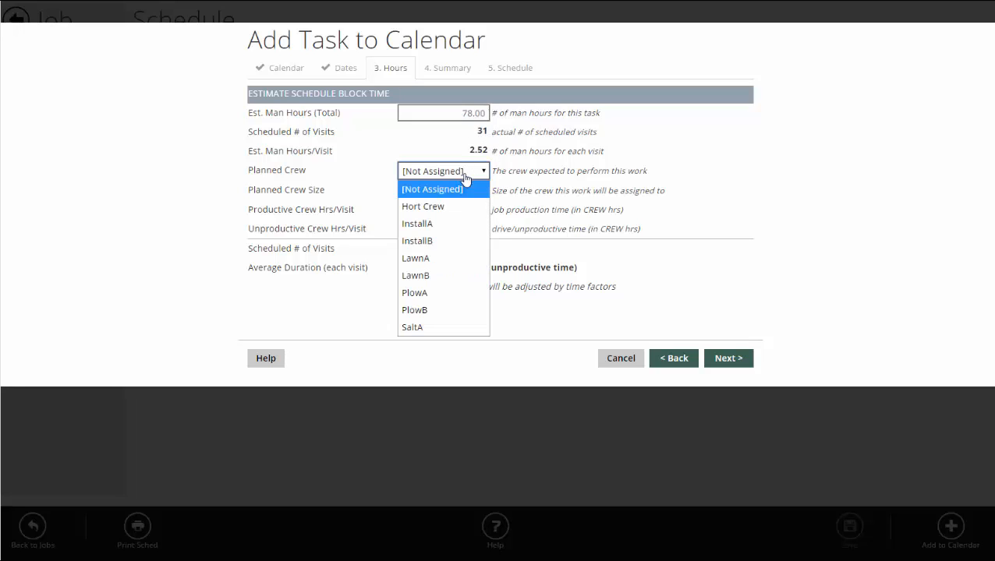
{"action": "left_click", "coordinate": [445, 276]}
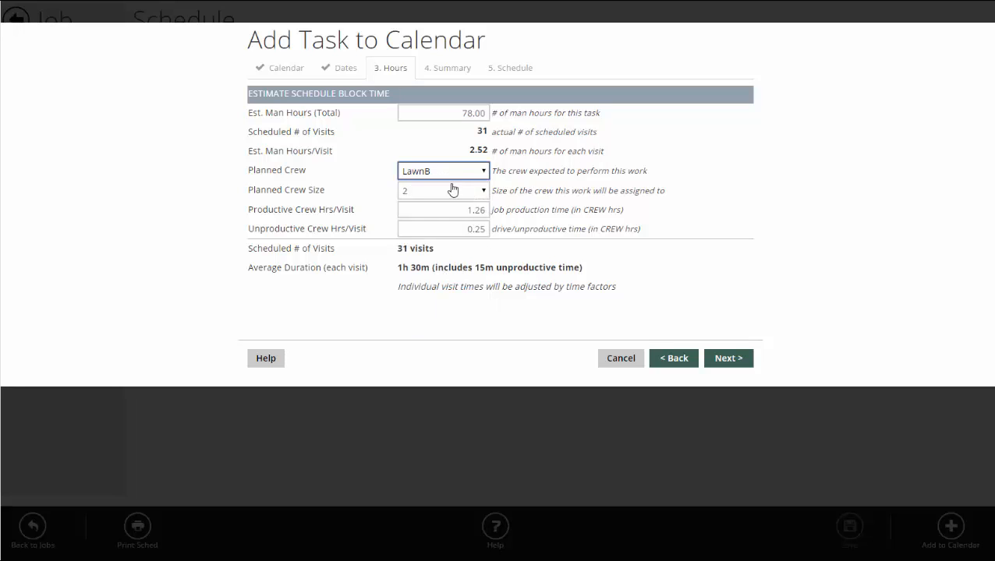
{"action": "left_click", "coordinate": [453, 172]}
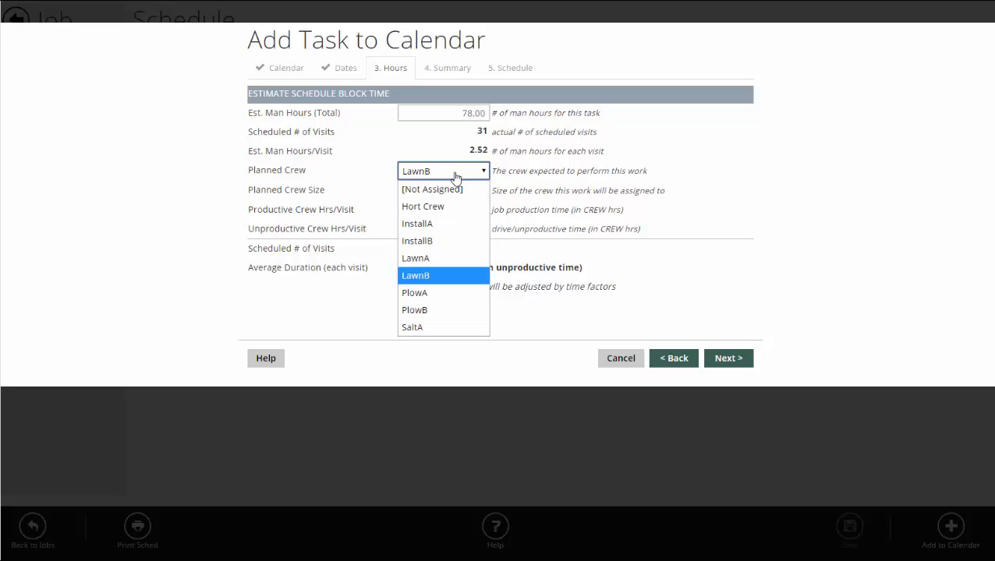
{"action": "left_click", "coordinate": [454, 189]}
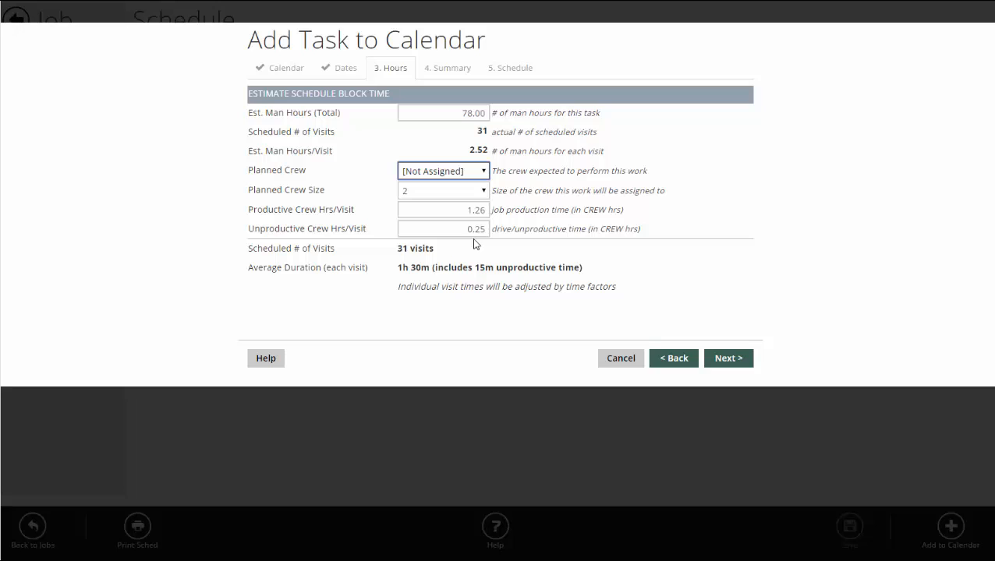
{"action": "left_click", "coordinate": [448, 174]}
{"action": "left_click", "coordinate": [434, 274]}
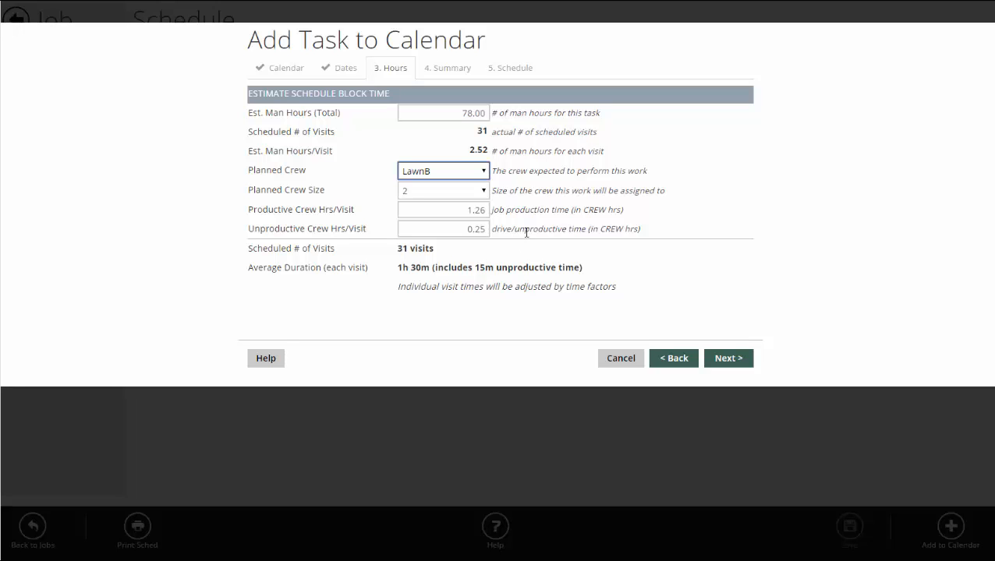
- Compare the productive crew hours per visit with the estimated man hours per visit
{"action": "left_click", "coordinate": [461, 210]}
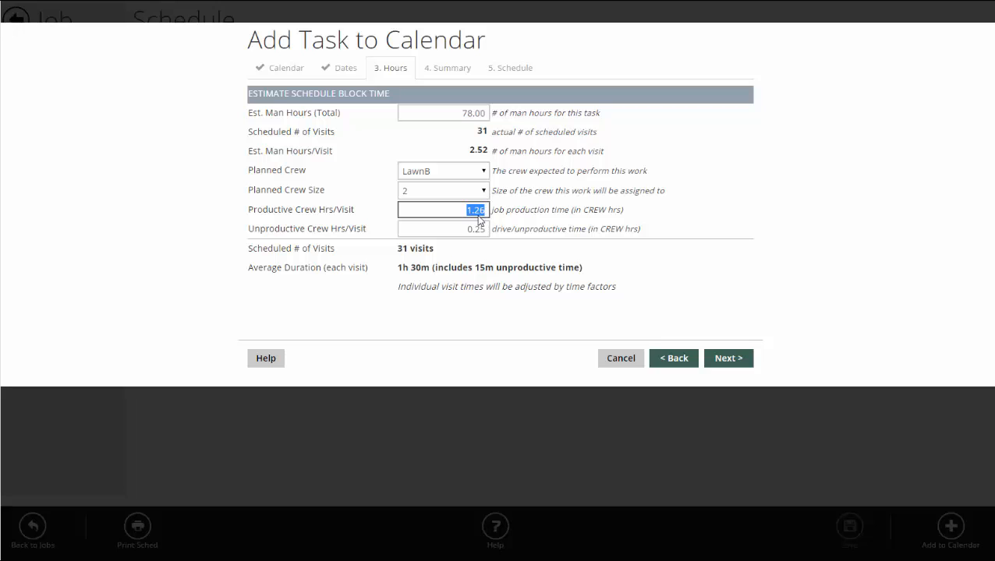
{"action": "double_click", "coordinate": [472, 151]}
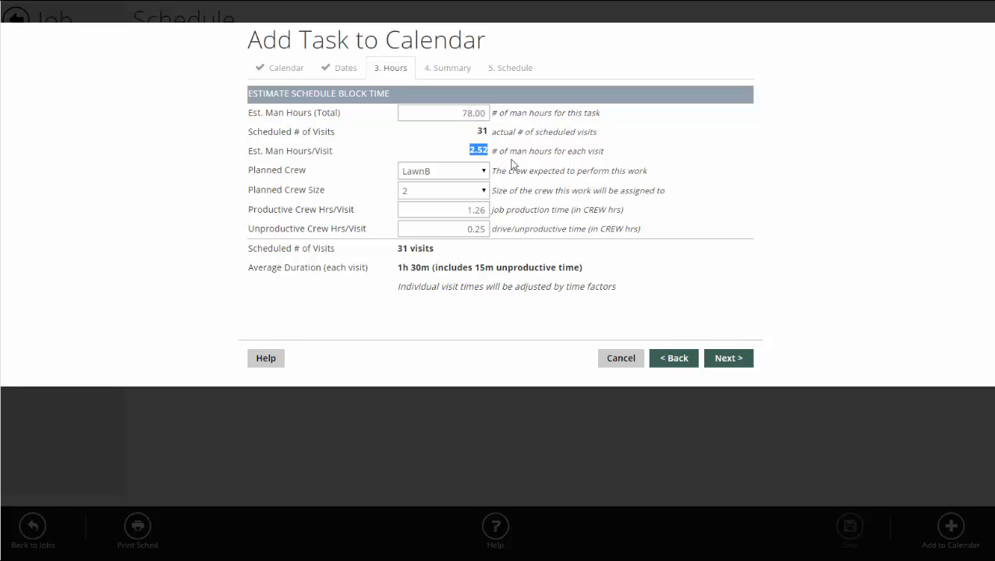
{"action": "double_click", "coordinate": [468, 212]}
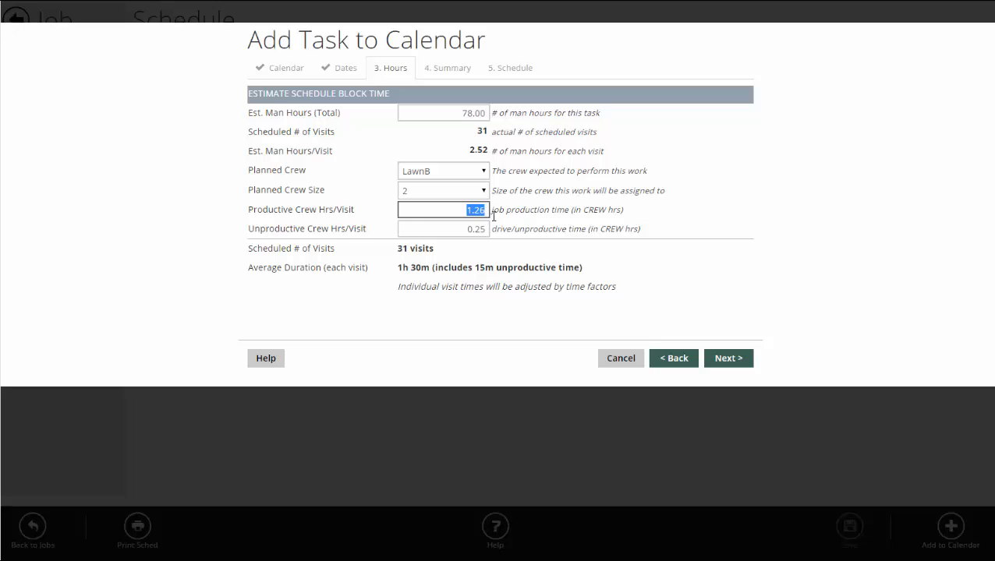
- Try unproductive crew hours per visit of 0.5 and 0.1 to compare the average visit duration
{"action": "left_click", "coordinate": [455, 232]}
{"action": "left_click_drag", "start_coordinate": [503, 234], "coordinate": [526, 243]}
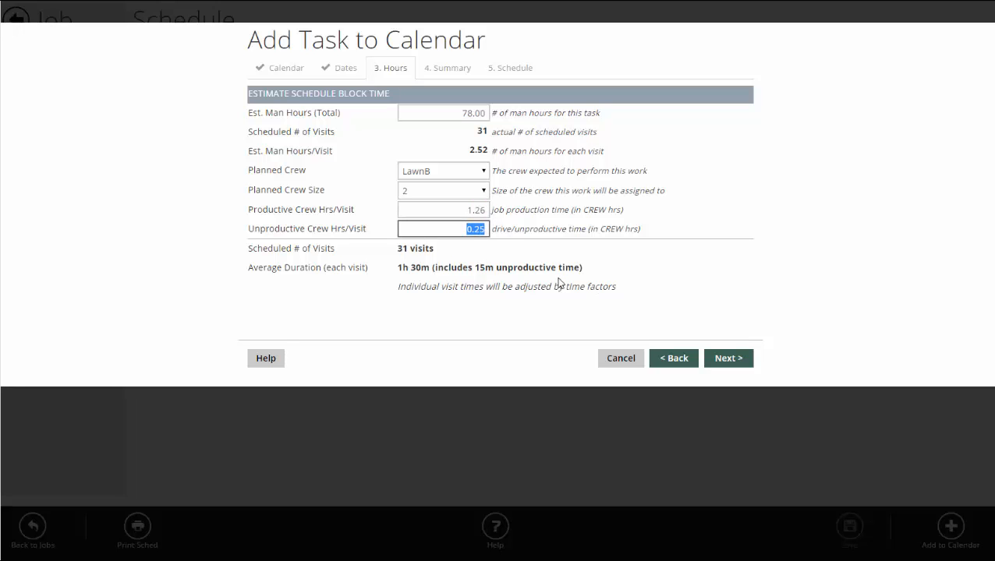
{"action": "type", "text": ".5"}
{"action": "left_click_drag", "start_coordinate": [464, 227], "coordinate": [538, 211]}
{"action": "type", "text": ".1"}
{"action": "left_click", "coordinate": [616, 226]}
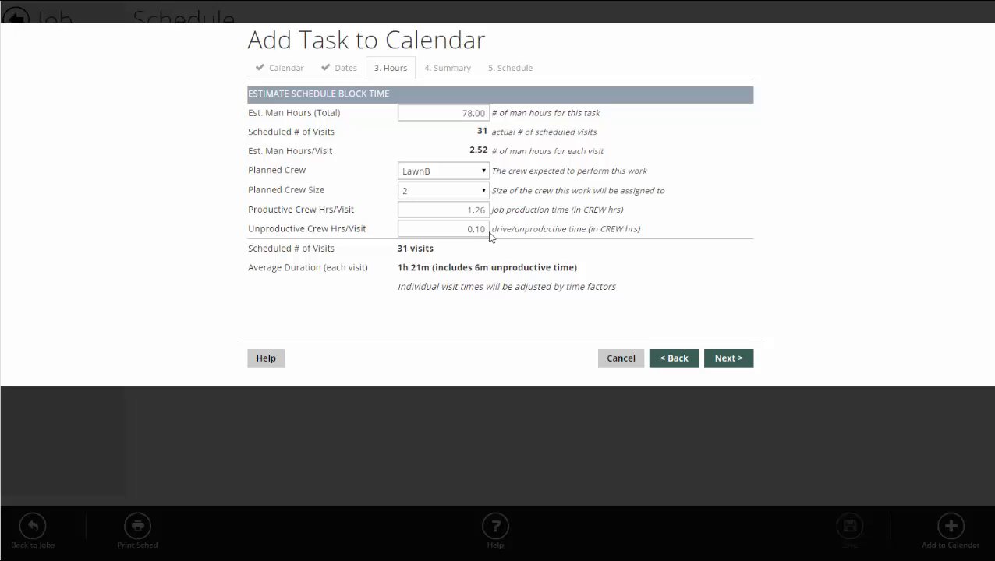
- Set the unproductive crew hours per visit to 0.25
{"action": "left_click_drag", "start_coordinate": [457, 229], "coordinate": [537, 226]}
{"action": "type", "text": ".25"}
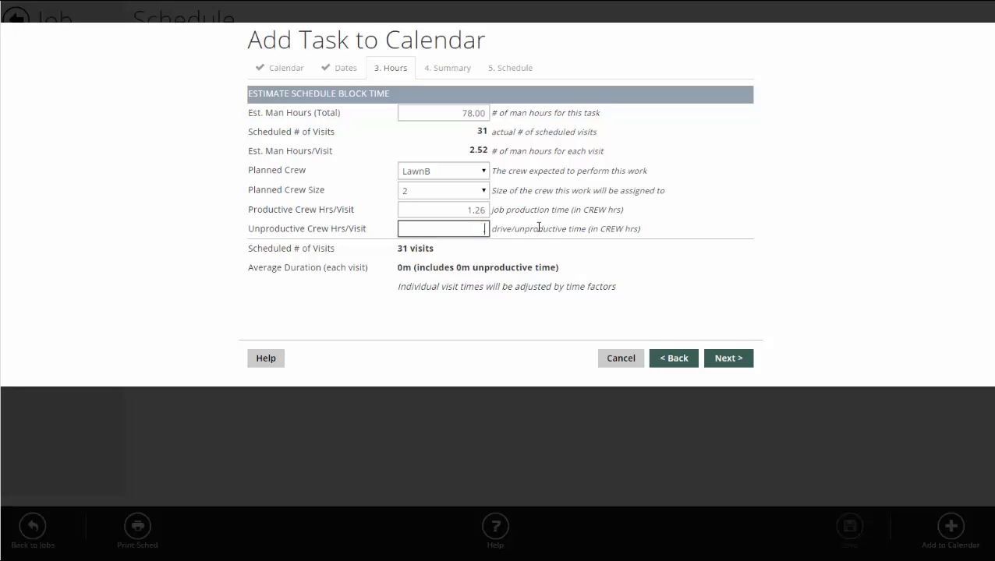
{"action": "left_click", "coordinate": [562, 206]}
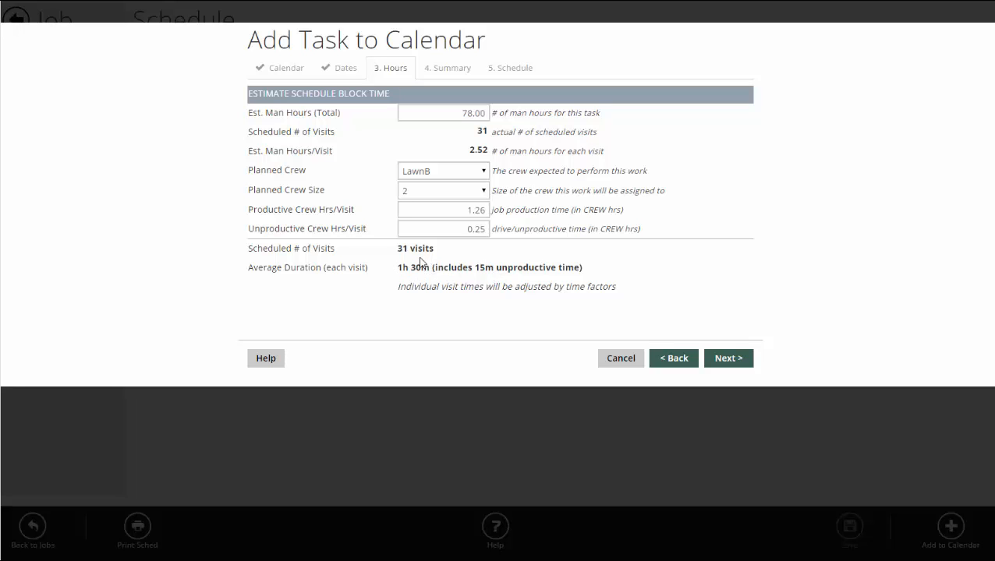
{"action": "left_click", "coordinate": [466, 215]}
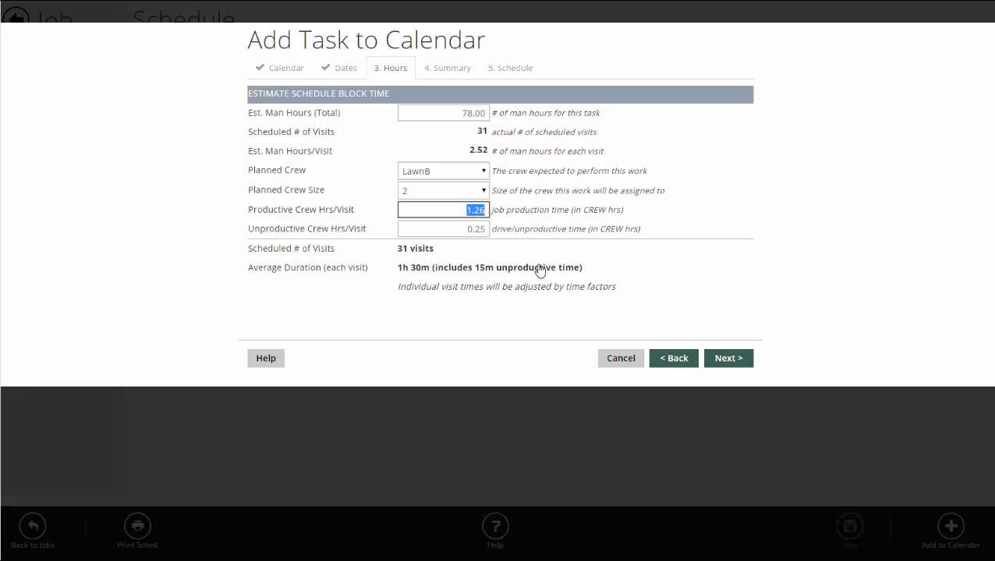
- Generate the proposed visit schedule, review its dates and add the visits to the Lawn Maint calendar
{"action": "left_click", "coordinate": [458, 231]}
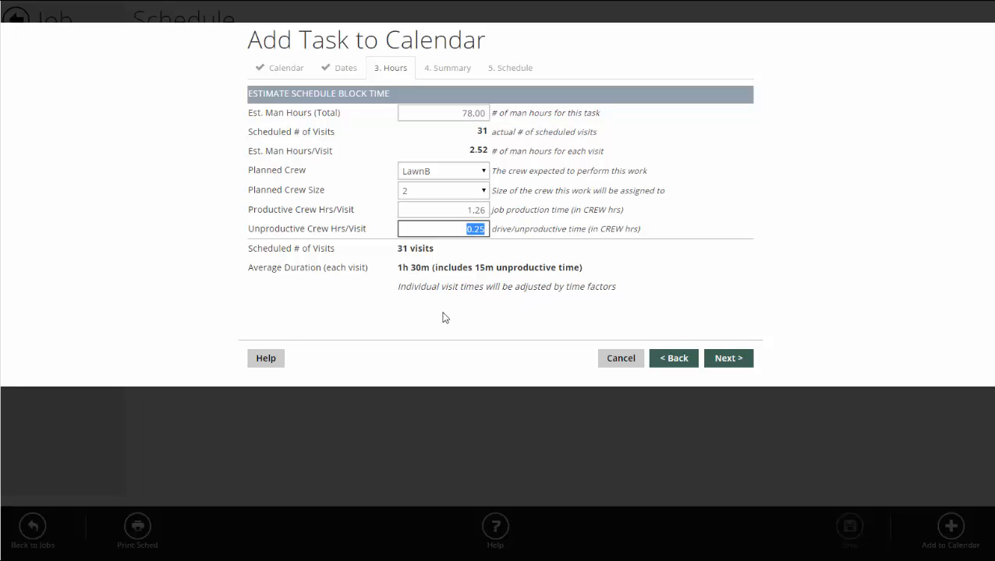
{"action": "left_click", "coordinate": [731, 359]}
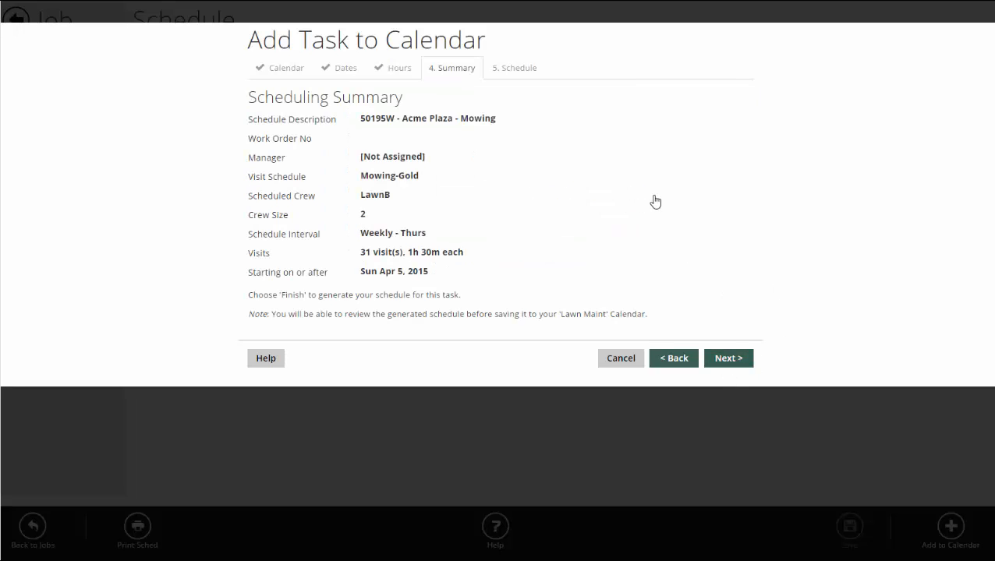
{"action": "left_click", "coordinate": [735, 360]}
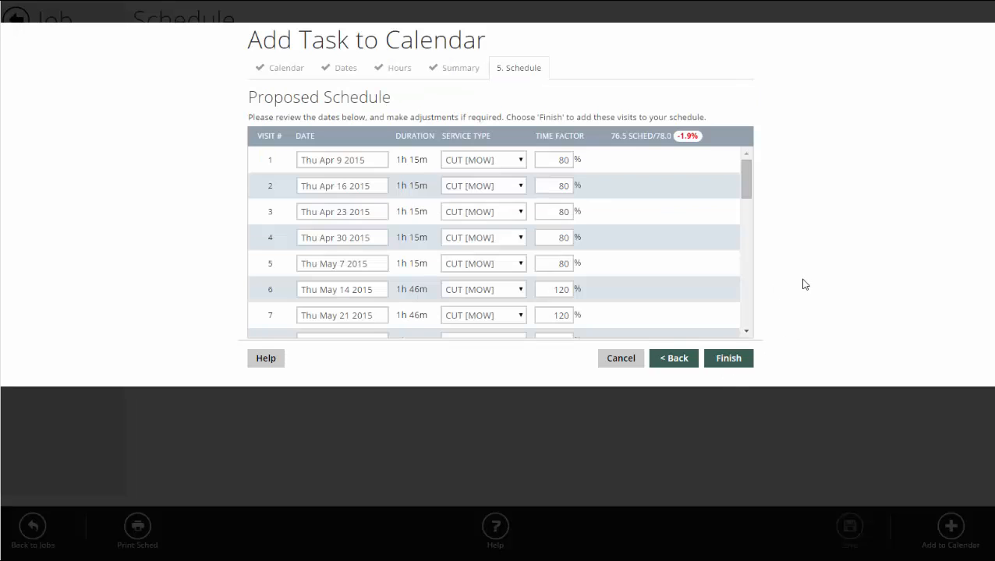
{"action": "left_click_drag", "start_coordinate": [744, 175], "coordinate": [581, 171]}
{"action": "left_click_drag", "start_coordinate": [746, 179], "coordinate": [751, 141]}
{"action": "left_click", "coordinate": [728, 359]}
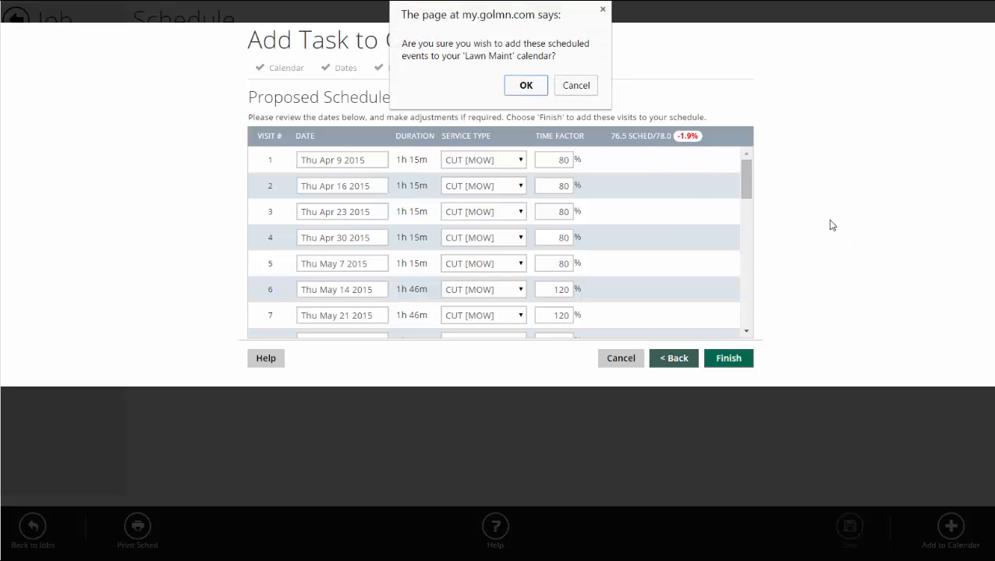
{"action": "left_click", "coordinate": [526, 86]}
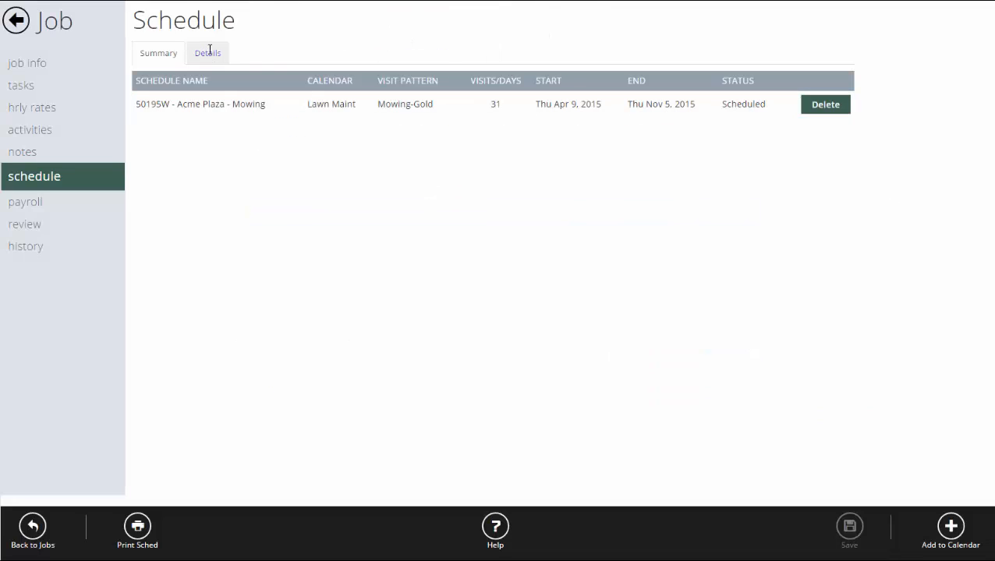
- Review the detailed list of scheduled mowing visits for Acme Plaza and return to the jobs list
{"action": "left_click", "coordinate": [208, 52]}
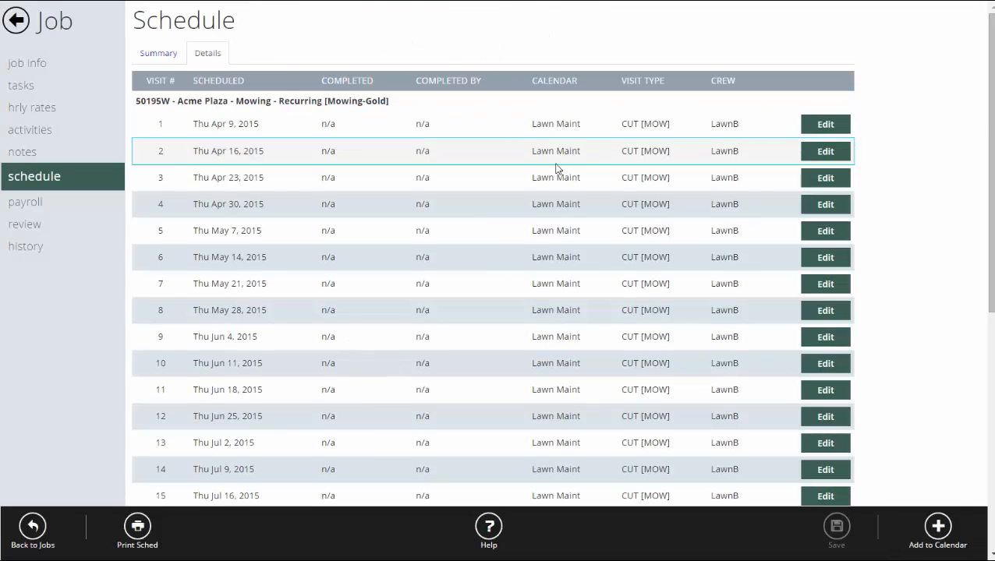
{"action": "scroll", "coordinate": [581, 163], "scroll_direction": "down", "scroll_amount": 6}
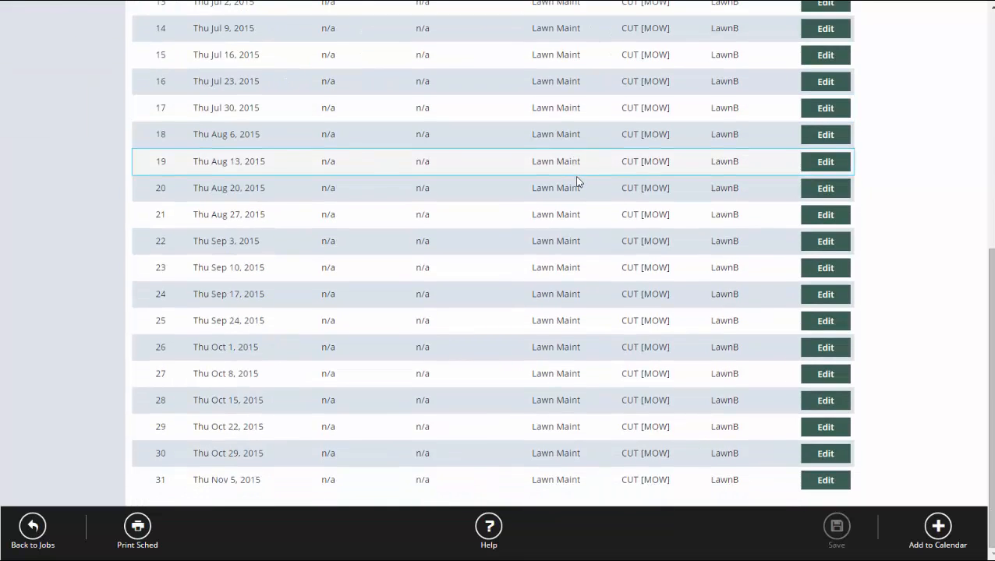
{"action": "scroll", "coordinate": [578, 175], "scroll_direction": "up", "scroll_amount": 6}
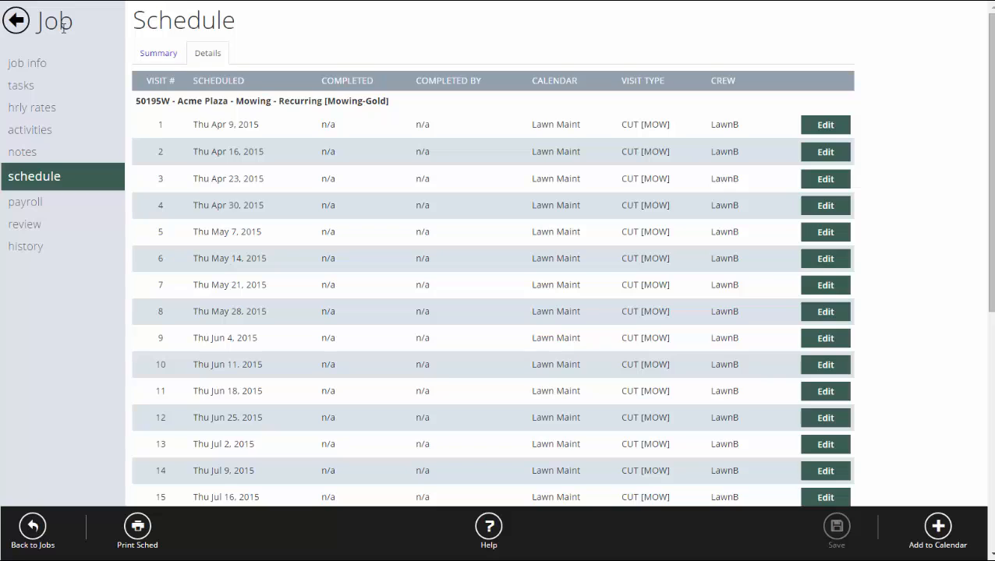
{"action": "left_click", "coordinate": [15, 19]}
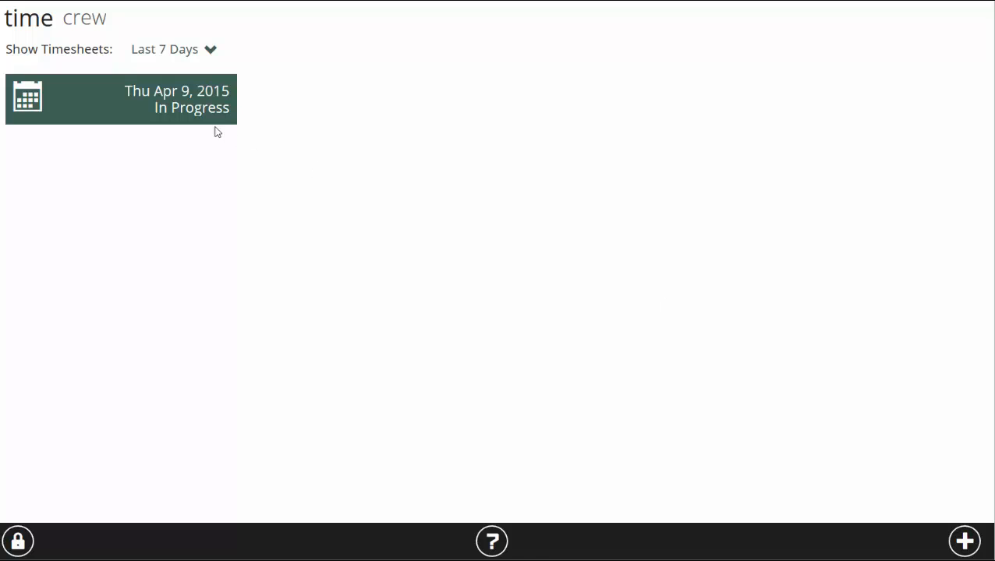
- In the crew timesheet app's Thu Apr 9, 2015 timesheet, add a time entry for the LawnB scheduled job Acme Plaza (Contract)
{"action": "left_click", "coordinate": [181, 109]}
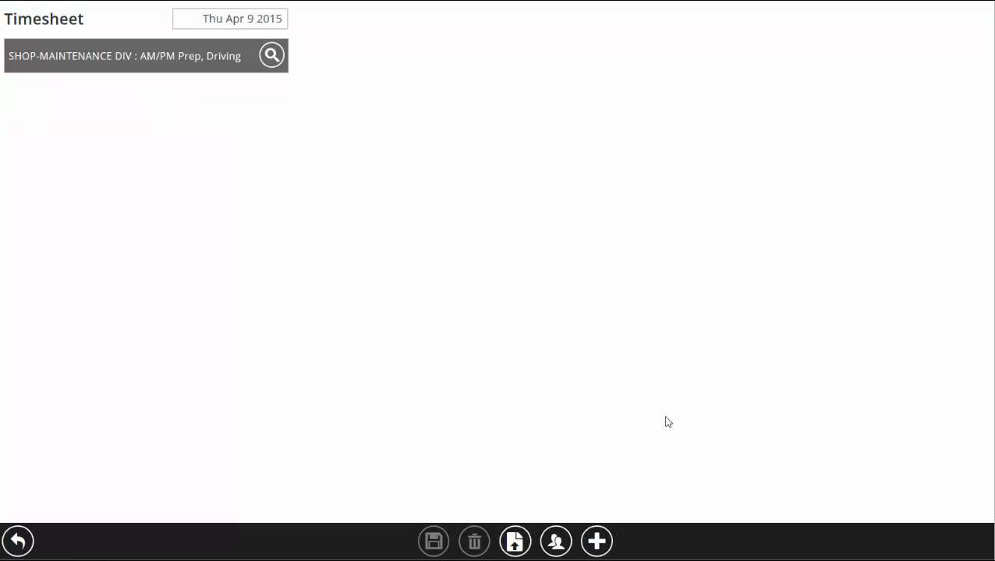
{"action": "left_click", "coordinate": [597, 550]}
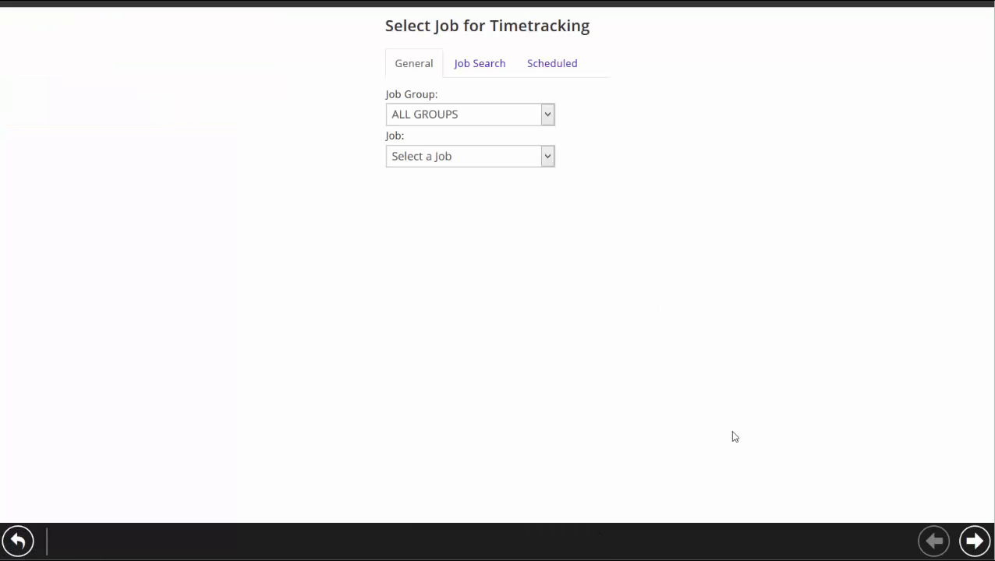
{"action": "left_click", "coordinate": [455, 159]}
{"action": "left_click", "coordinate": [460, 318]}
{"action": "left_click", "coordinate": [555, 64]}
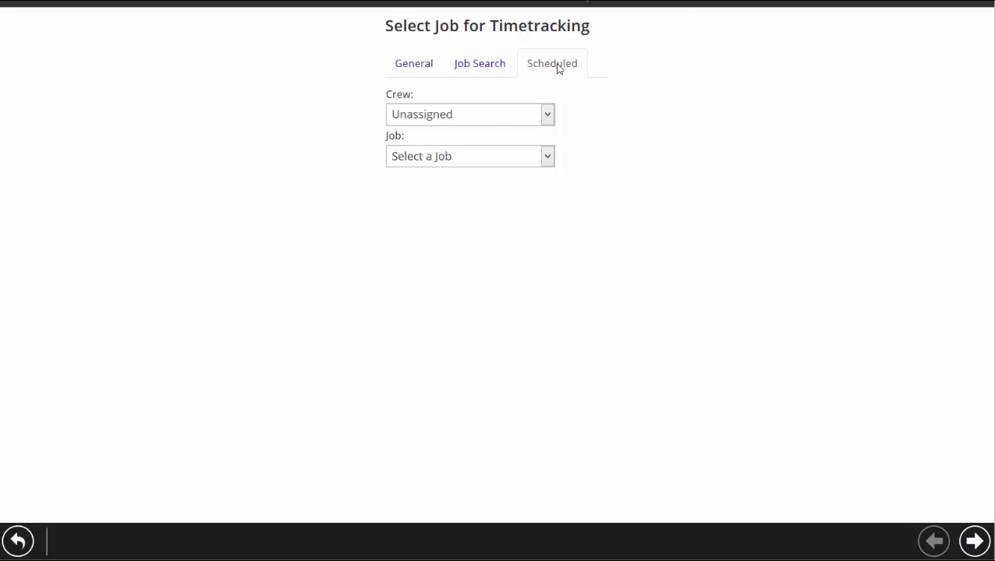
{"action": "left_click", "coordinate": [474, 126]}
{"action": "left_click", "coordinate": [438, 166]}
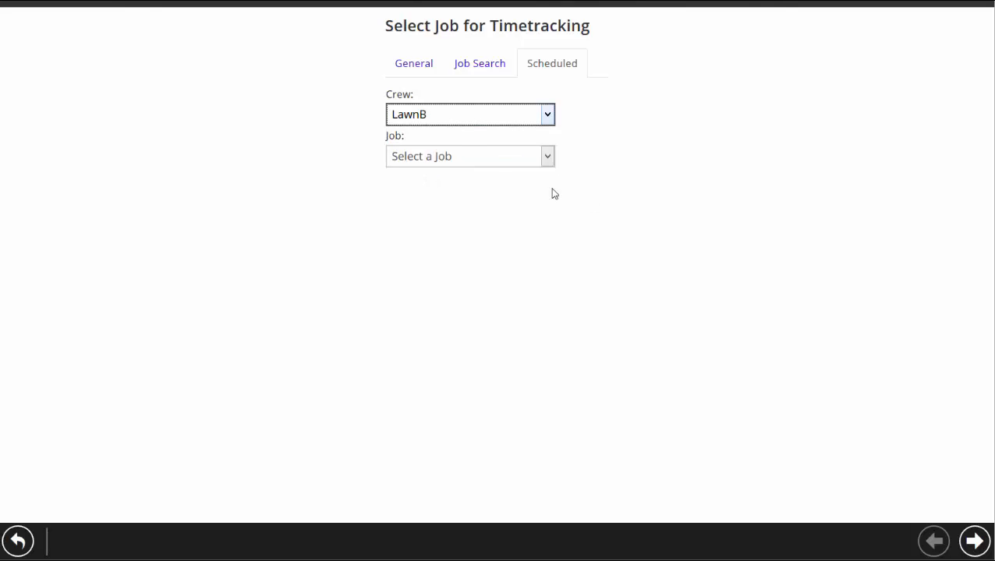
{"action": "left_click", "coordinate": [465, 161]}
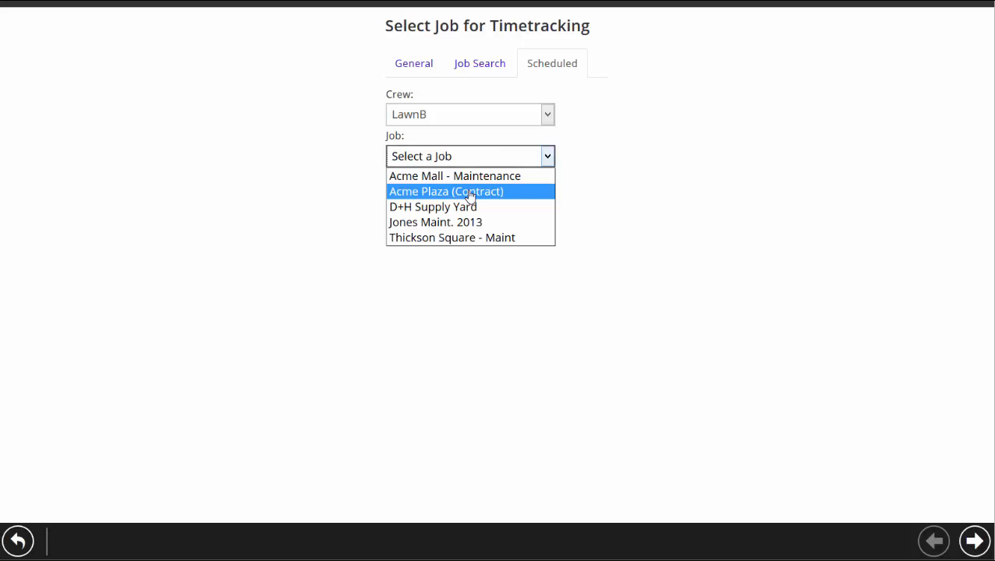
{"action": "left_click", "coordinate": [470, 192]}
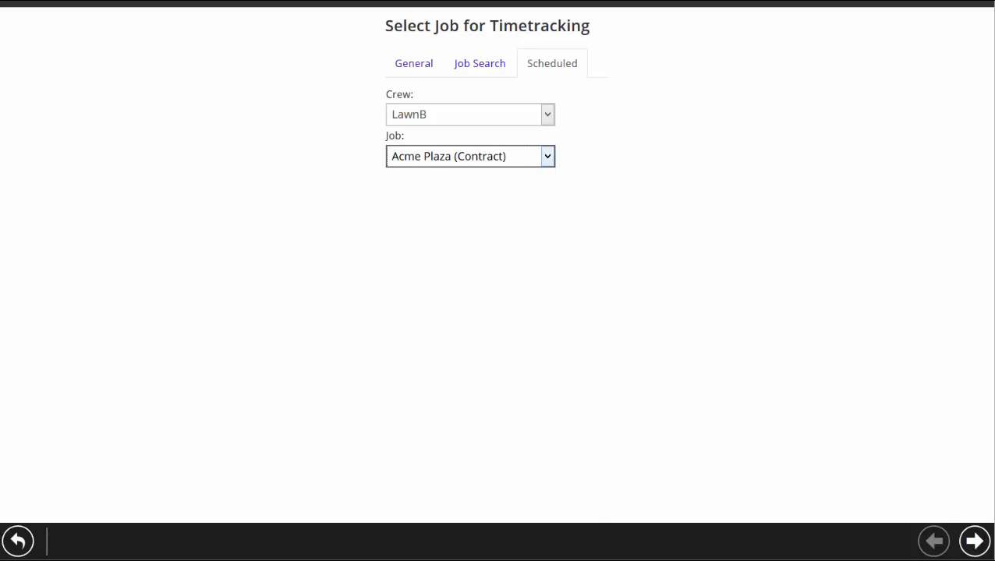
{"action": "left_click", "coordinate": [975, 541]}
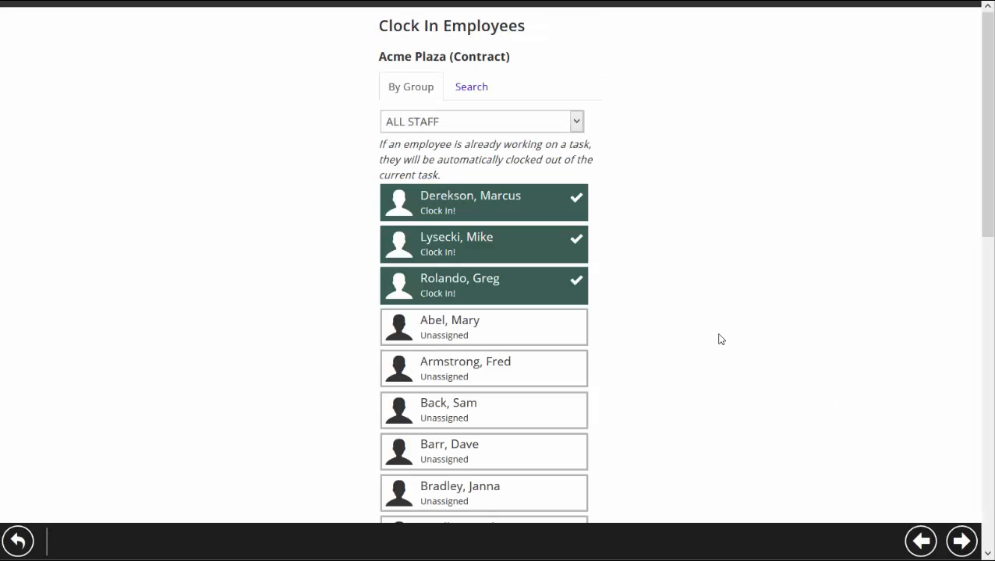
- Accept the preselected employees for clock-in, assign them all to Weekly Maintenance, and acknowledge the task note
{"action": "left_click", "coordinate": [964, 543]}
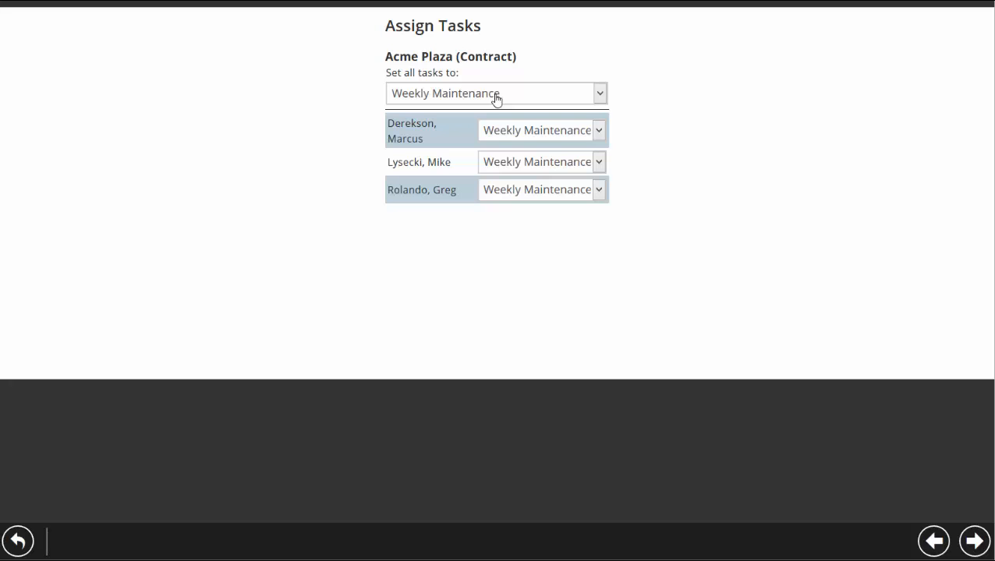
{"action": "left_click", "coordinate": [974, 544]}
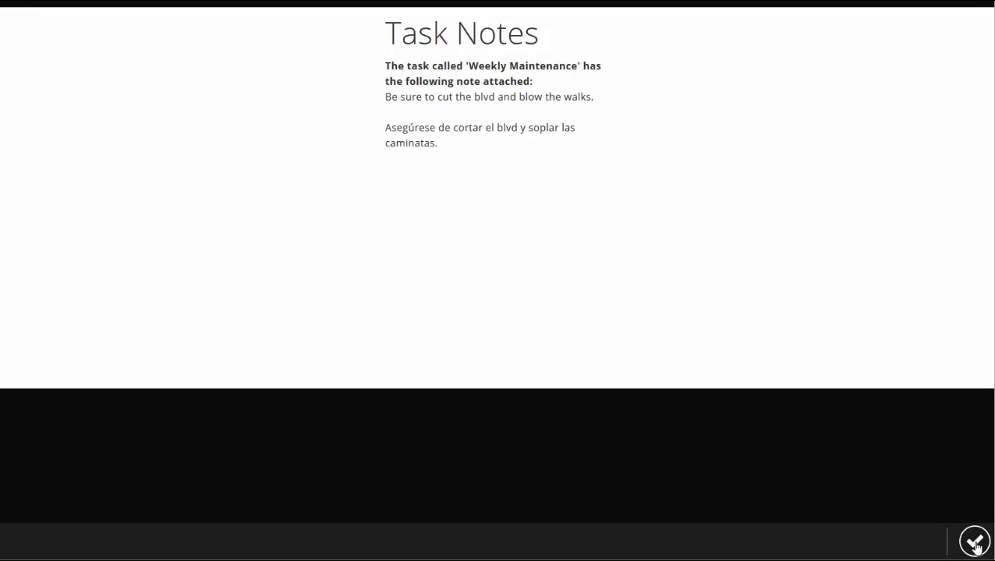
{"action": "left_click", "coordinate": [973, 543]}
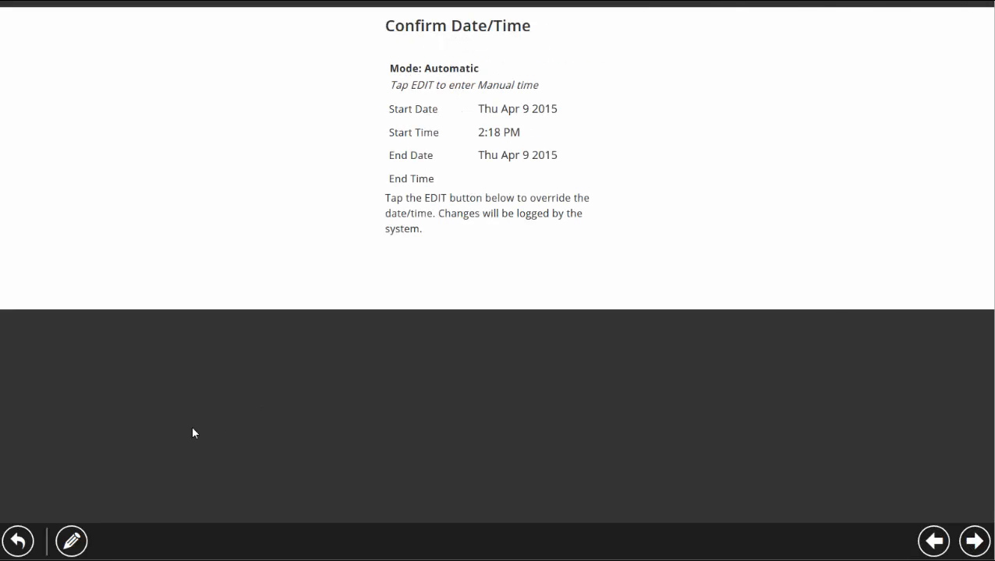
- Switch the time entry to manual time and set its start time to 12:18 PM
{"action": "left_click", "coordinate": [80, 546]}
{"action": "left_click", "coordinate": [532, 155]}
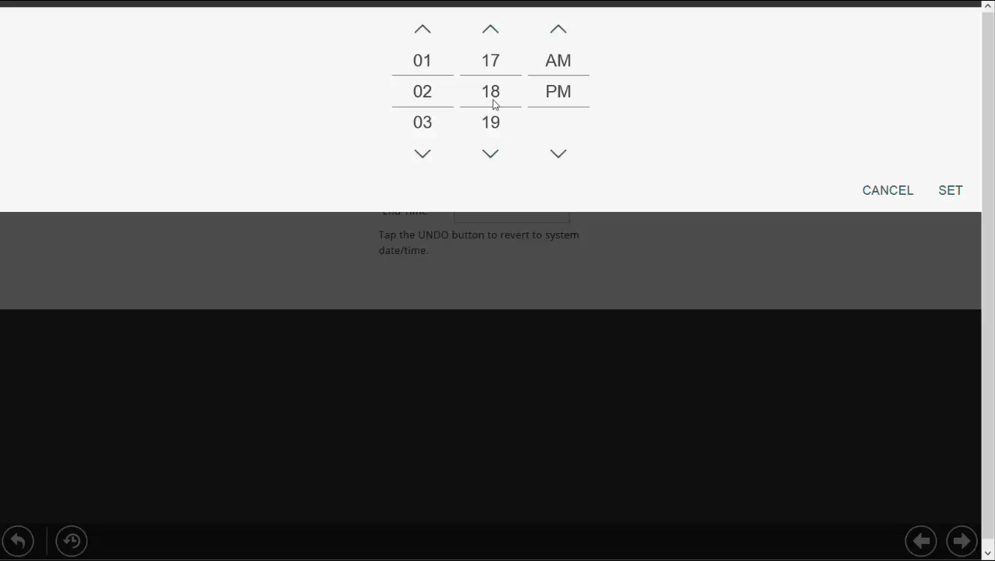
{"action": "left_click", "coordinate": [423, 31]}
{"action": "left_click", "coordinate": [423, 30]}
{"action": "left_click", "coordinate": [950, 192]}
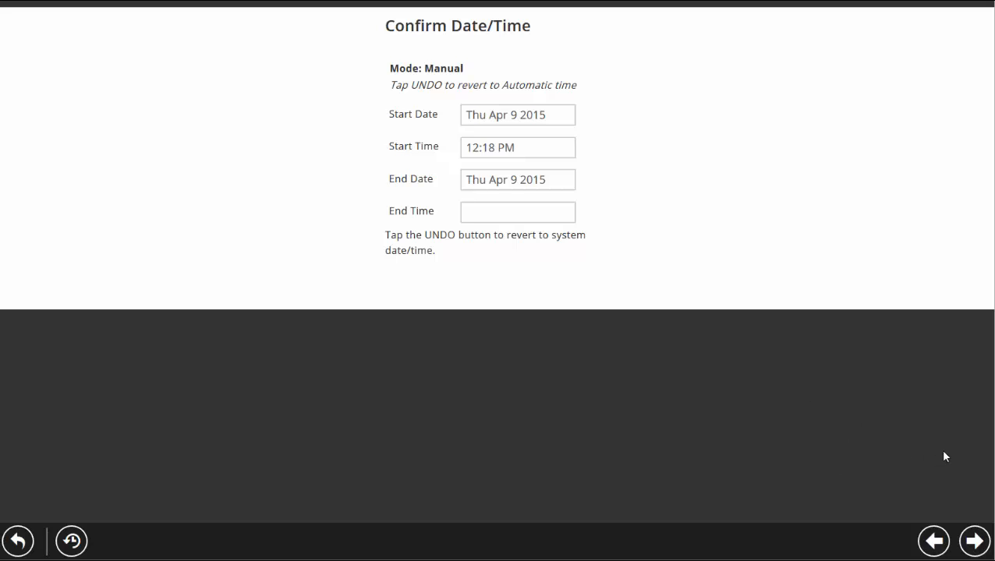
- Set the time entry's end time to 2:11 PM
{"action": "left_click", "coordinate": [501, 215]}
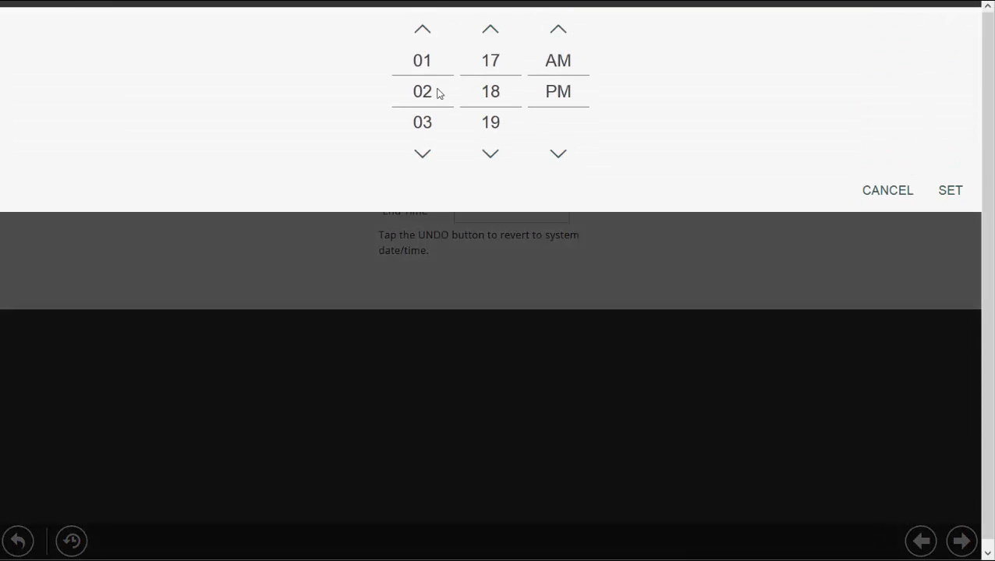
{"action": "left_click", "coordinate": [491, 155]}
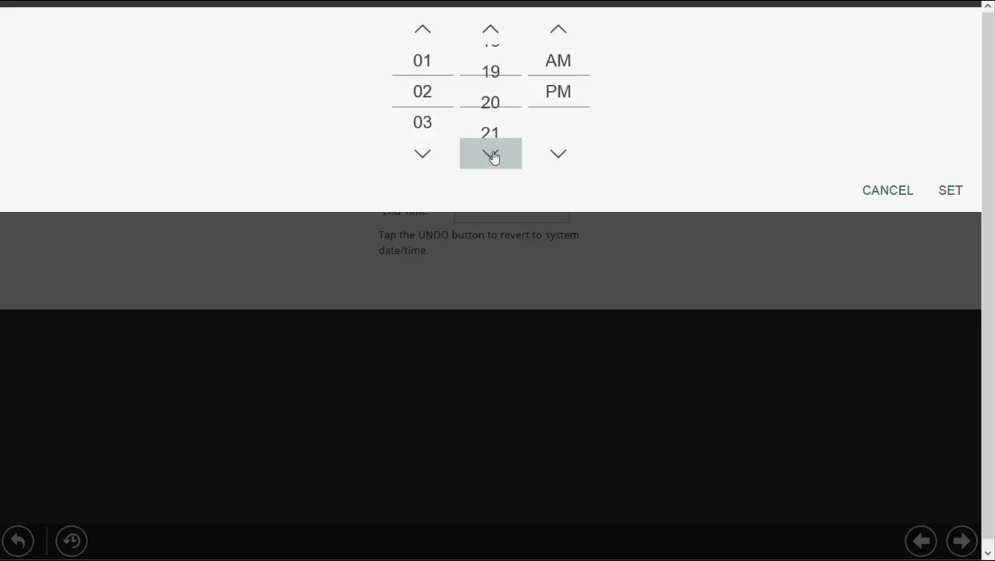
{"action": "left_click", "coordinate": [491, 156]}
{"action": "left_click", "coordinate": [497, 29]}
{"action": "left_click", "coordinate": [497, 28]}
{"action": "left_click", "coordinate": [496, 28]}
{"action": "left_click", "coordinate": [496, 29]}
{"action": "left_click", "coordinate": [497, 29]}
{"action": "left_click", "coordinate": [496, 29]}
{"action": "left_click", "coordinate": [496, 29]}
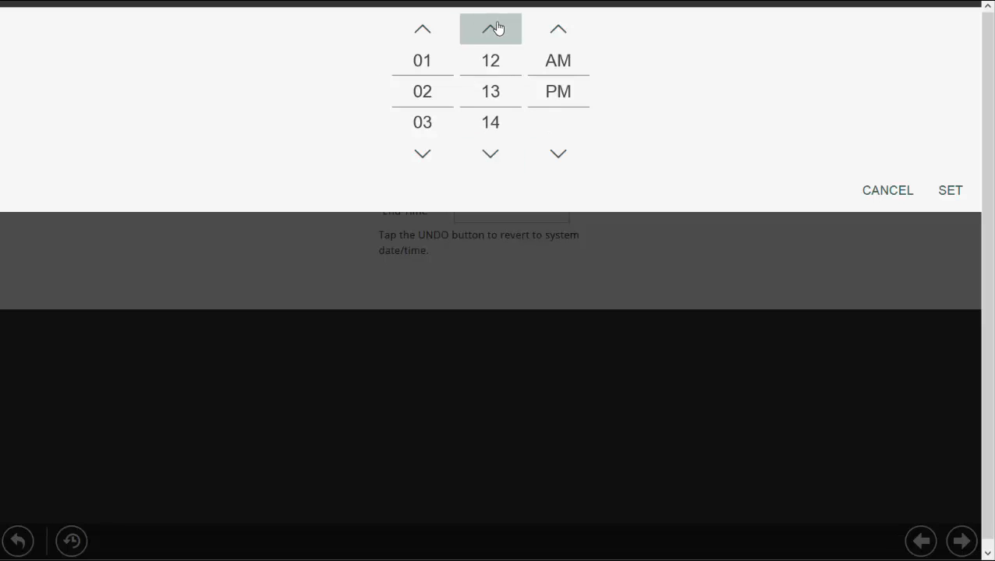
{"action": "left_click", "coordinate": [496, 29]}
{"action": "left_click", "coordinate": [497, 29]}
{"action": "left_click", "coordinate": [953, 195]}
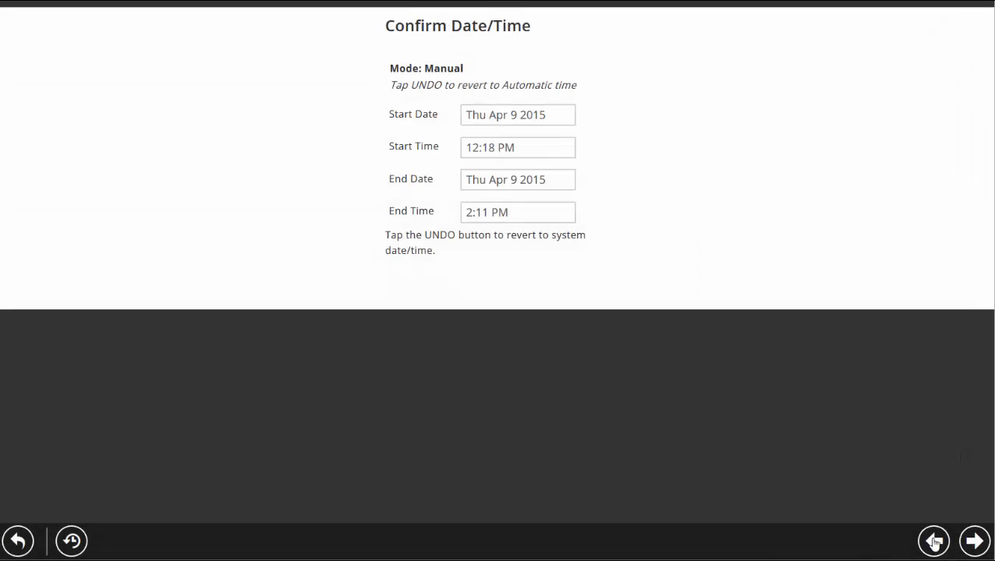
- Accept the entry's dates and times and save the task note "ok" for the closed Weekly Maintenance task
{"action": "left_click", "coordinate": [974, 540]}
{"action": "left_click", "coordinate": [478, 207]}
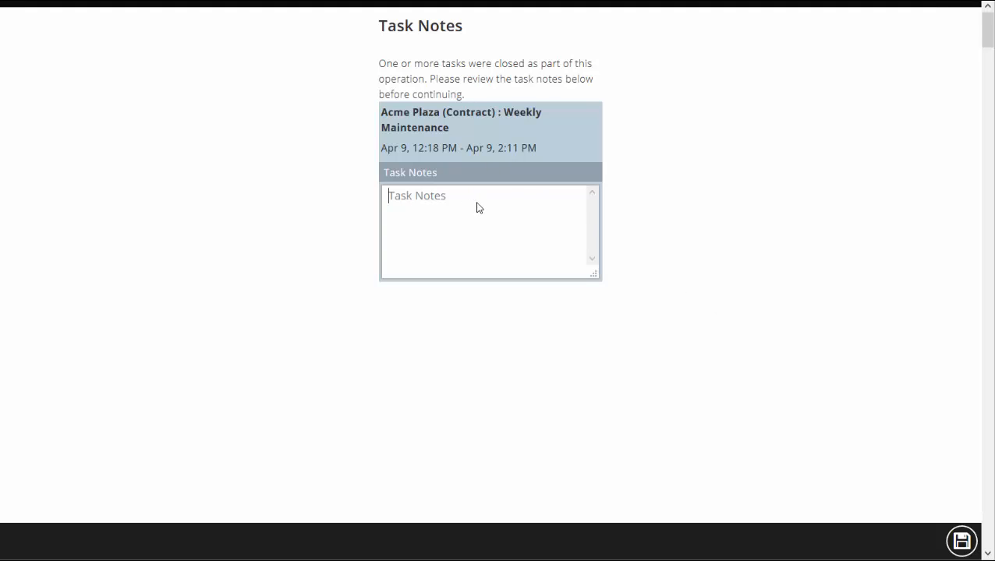
{"action": "type", "text": "ok"}
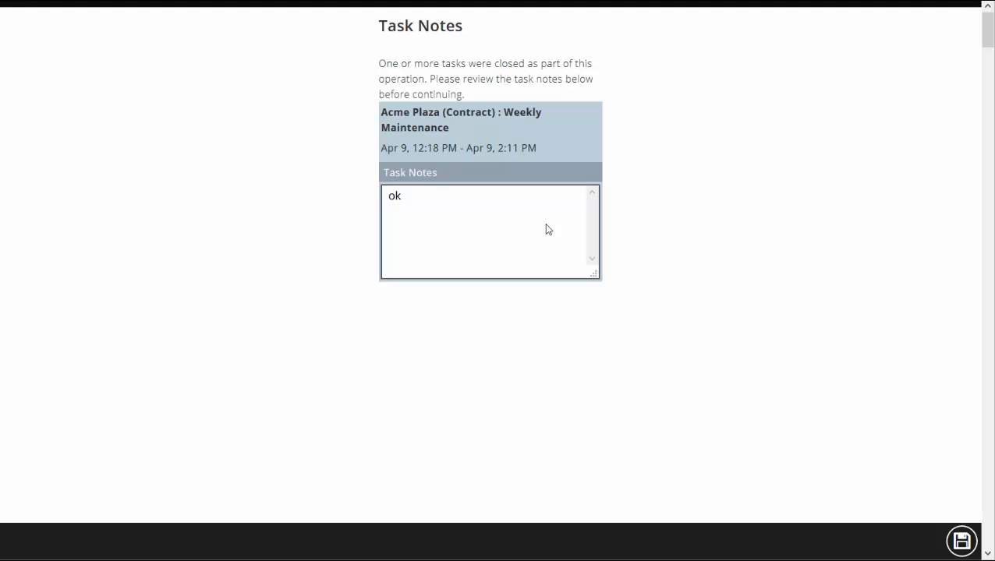
{"action": "left_click", "coordinate": [962, 539]}
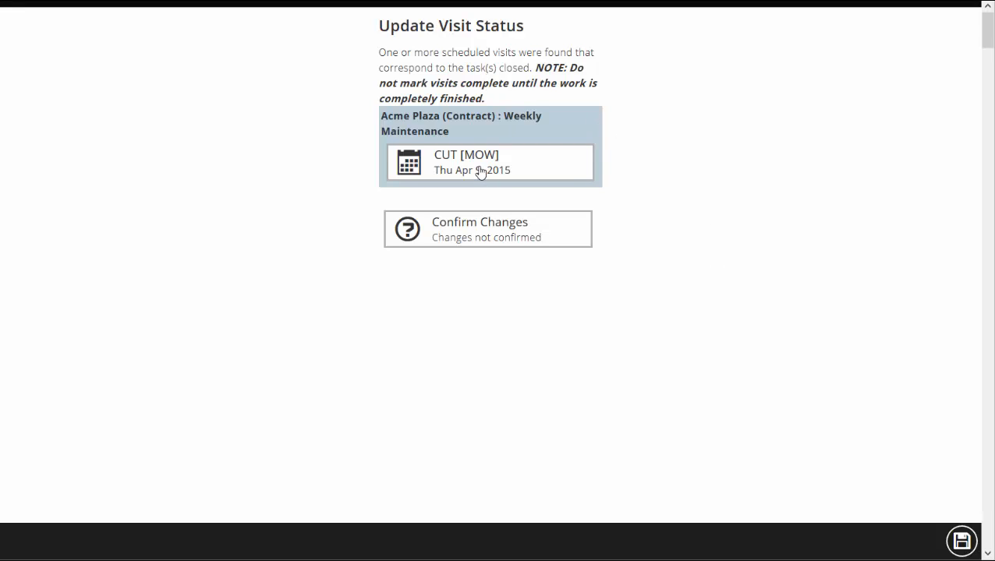
- Mark the Thu Apr 9, 2015 CUT [MOW] visit complete, confirm the visit changes and save them
{"action": "left_click", "coordinate": [961, 541]}
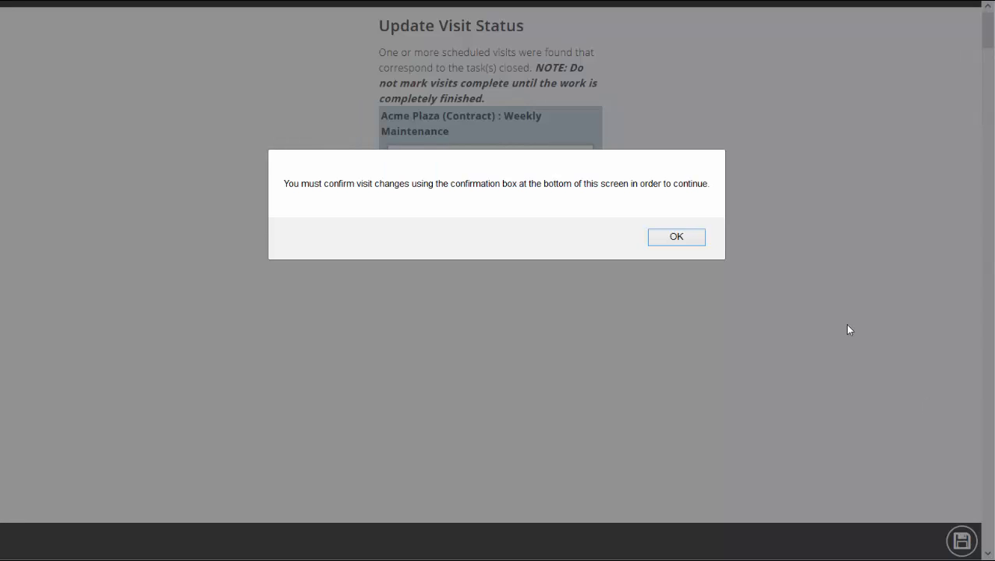
{"action": "left_click", "coordinate": [683, 237]}
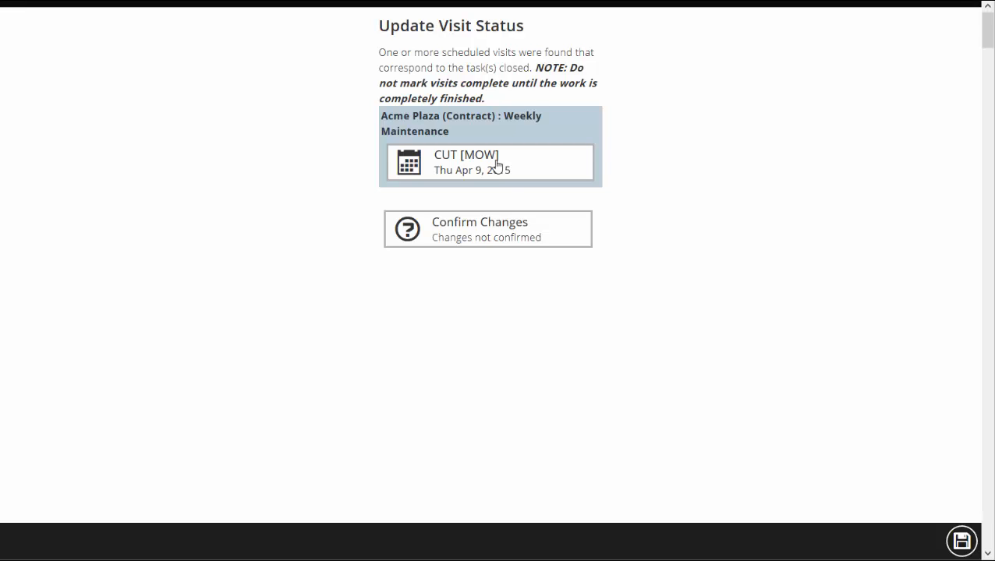
{"action": "left_click", "coordinate": [497, 239]}
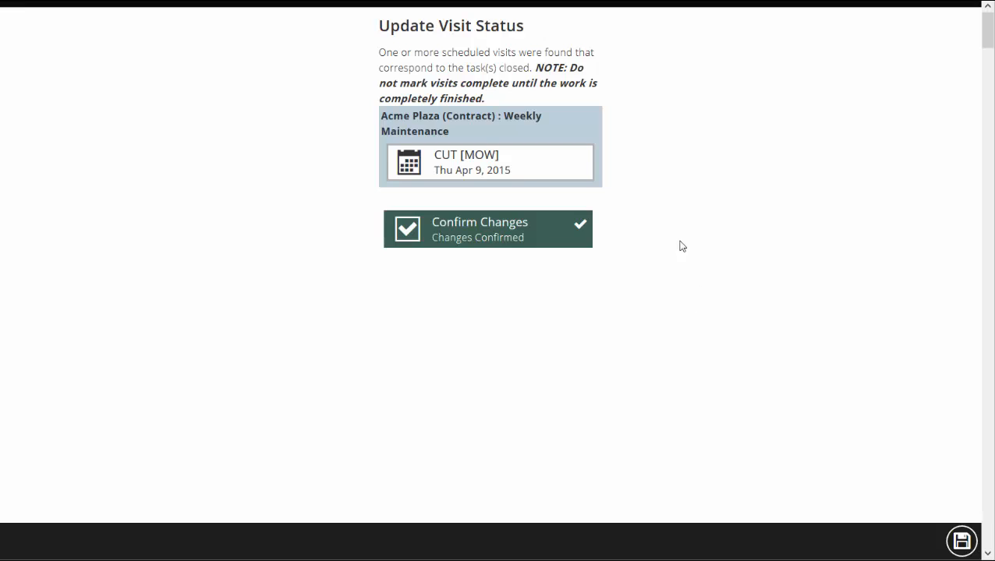
{"action": "left_click", "coordinate": [513, 171]}
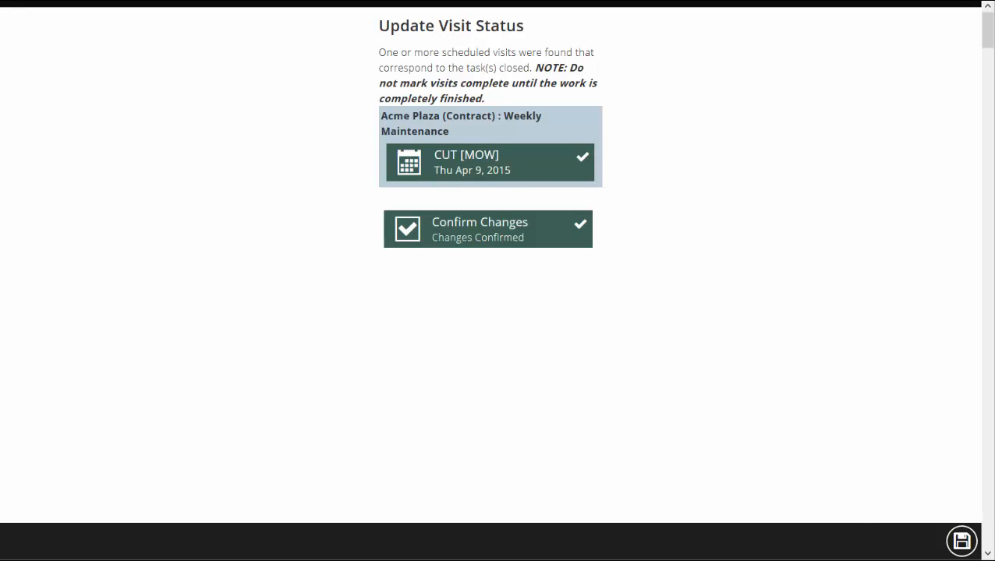
{"action": "left_click", "coordinate": [964, 541]}
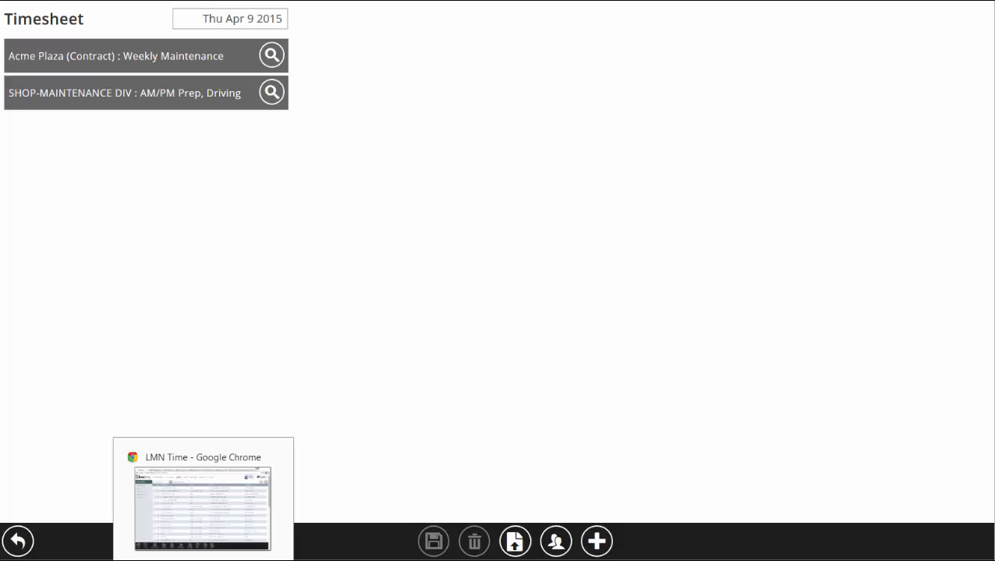
- Switch to LMN Time in Chrome, show all crews on the schedule whiteboard and check the status of LawnB's Acme Plaza (Contract) visit
{"action": "left_click", "coordinate": [204, 560]}
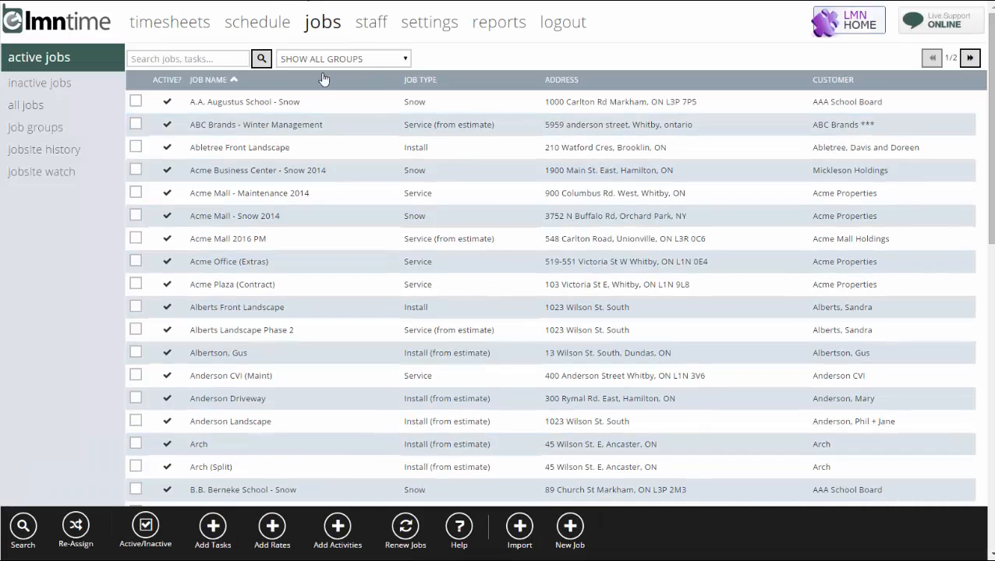
{"action": "left_click", "coordinate": [265, 25]}
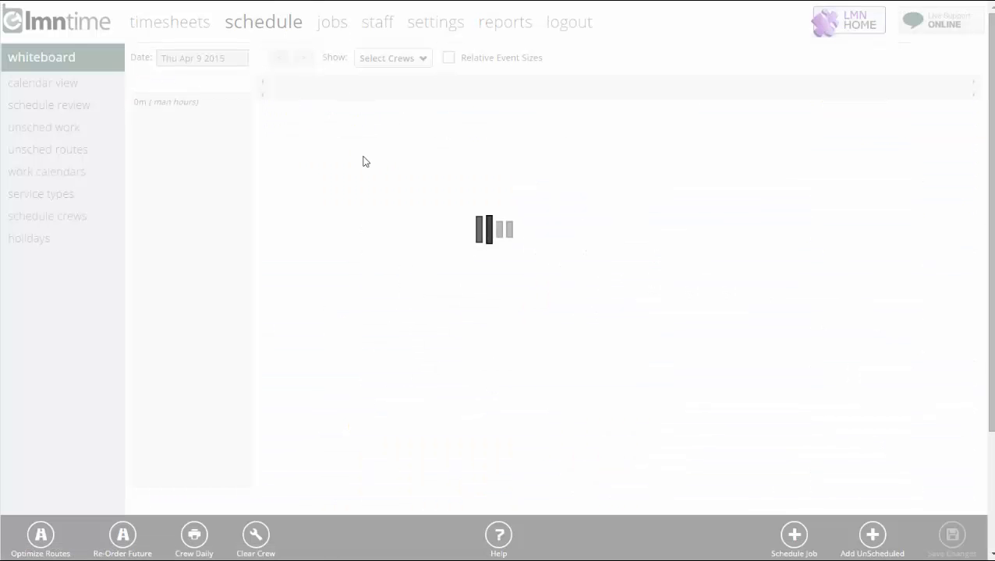
{"action": "left_click", "coordinate": [389, 61]}
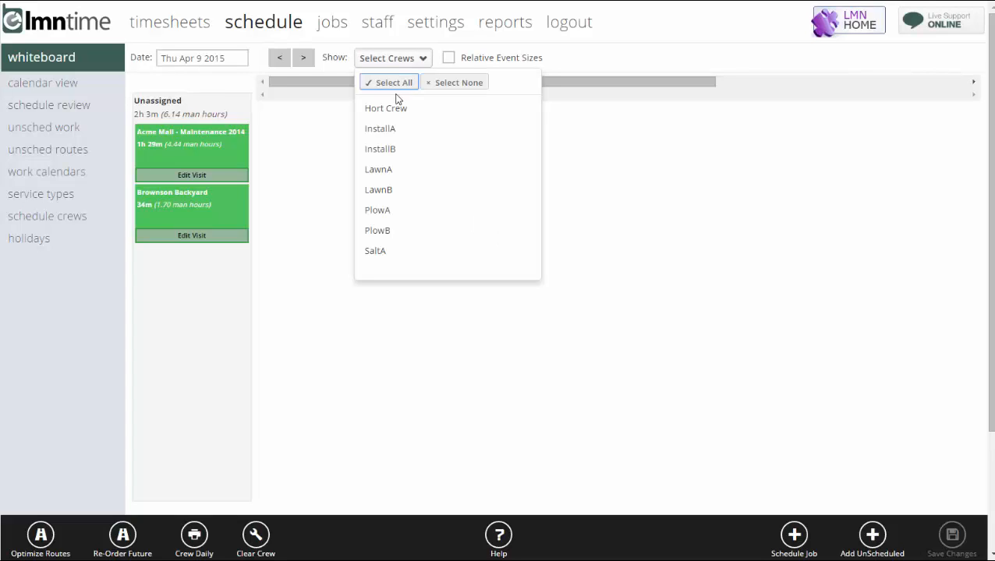
{"action": "left_click", "coordinate": [396, 85]}
{"action": "left_click", "coordinate": [629, 304]}
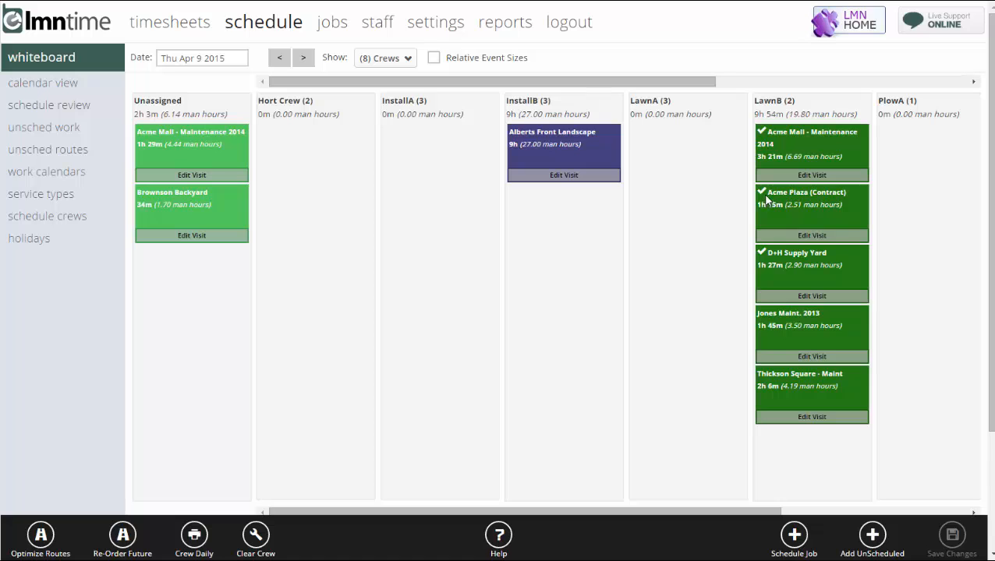
{"action": "left_click", "coordinate": [818, 235]}
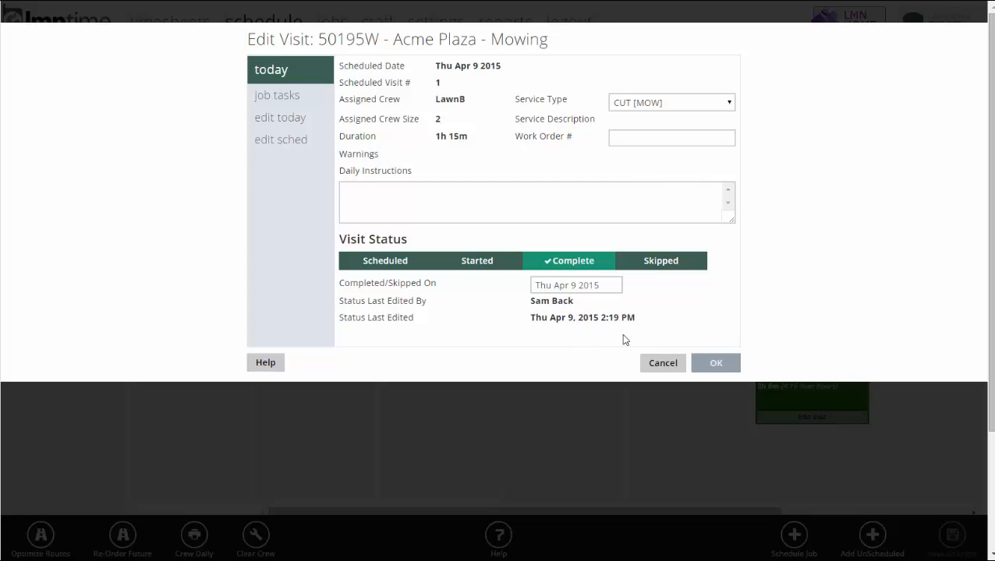
{"action": "left_click", "coordinate": [661, 364]}
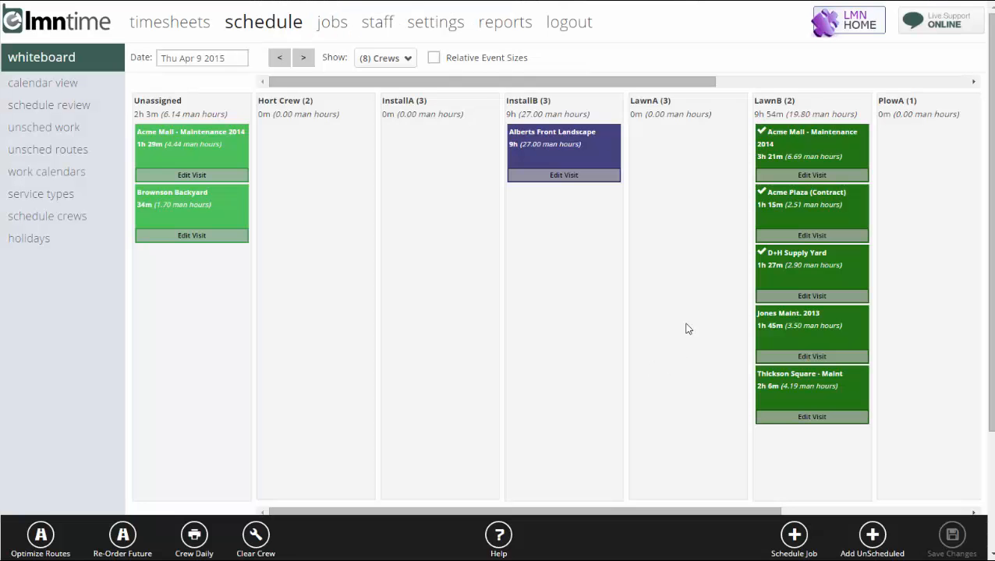
- Review the detailed visit schedule of the Acme Plaza (Contract) job, including completion dates, and return to the job list
{"action": "left_click", "coordinate": [323, 29]}
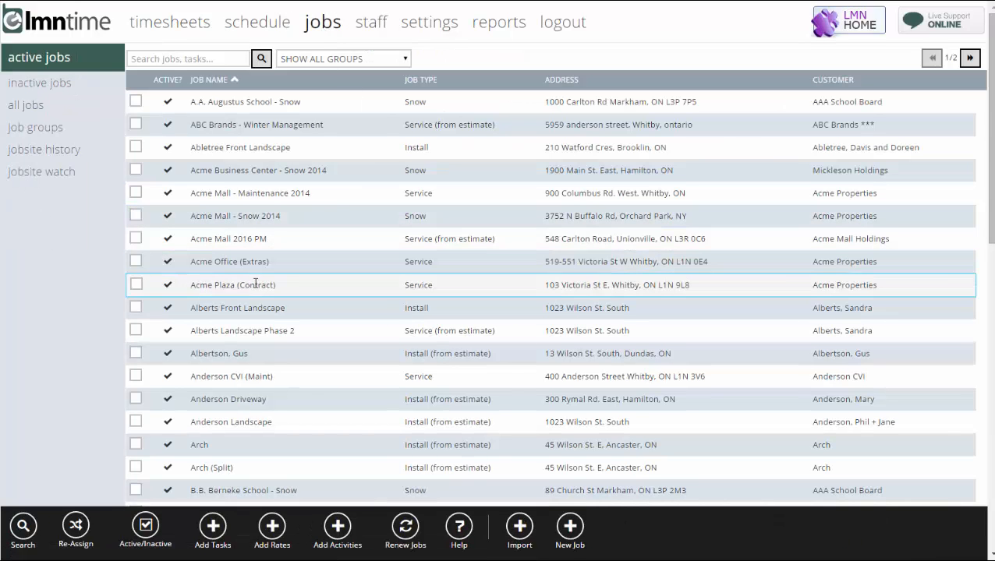
{"action": "left_click", "coordinate": [256, 286]}
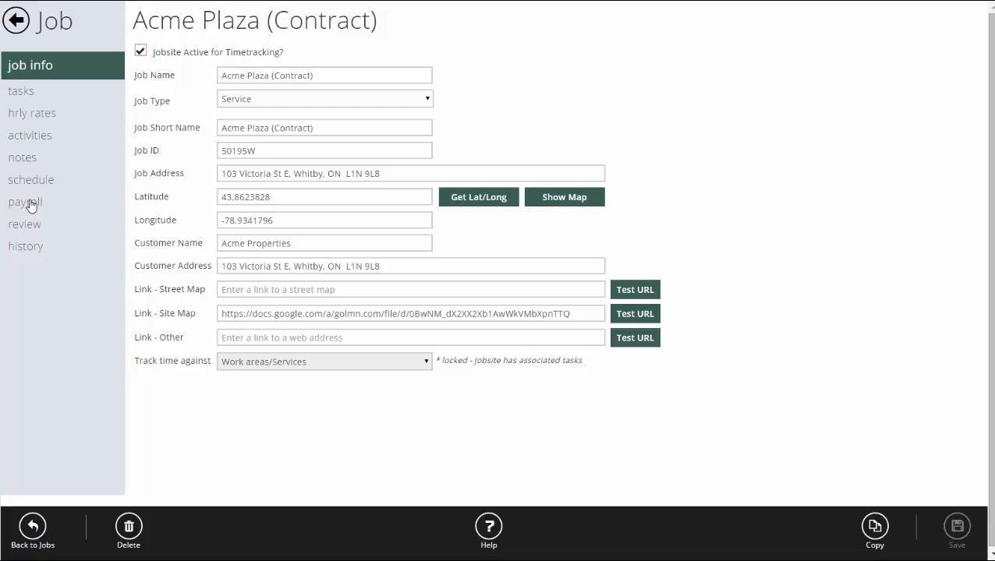
{"action": "left_click", "coordinate": [32, 180]}
{"action": "left_click", "coordinate": [208, 51]}
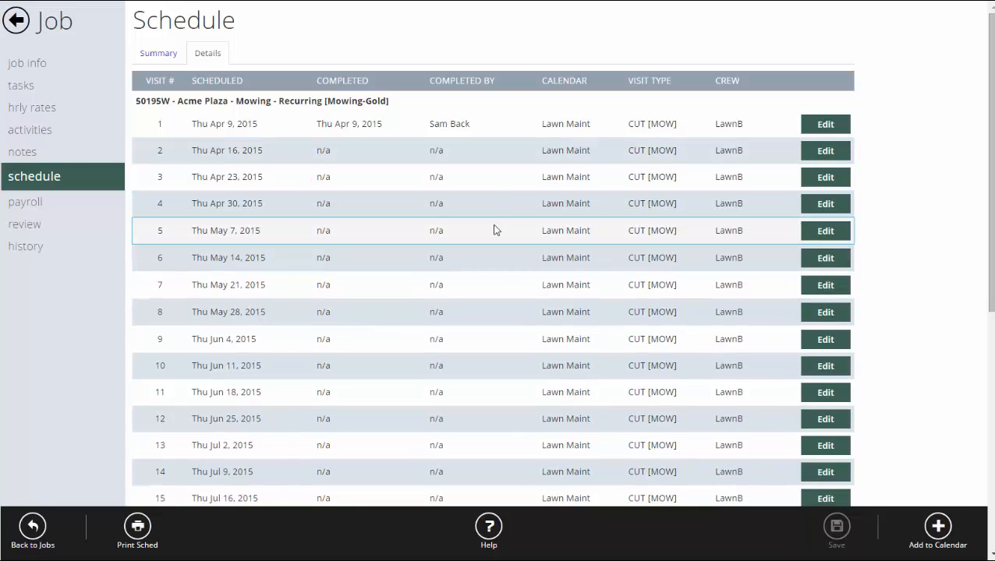
{"action": "left_click", "coordinate": [11, 26]}
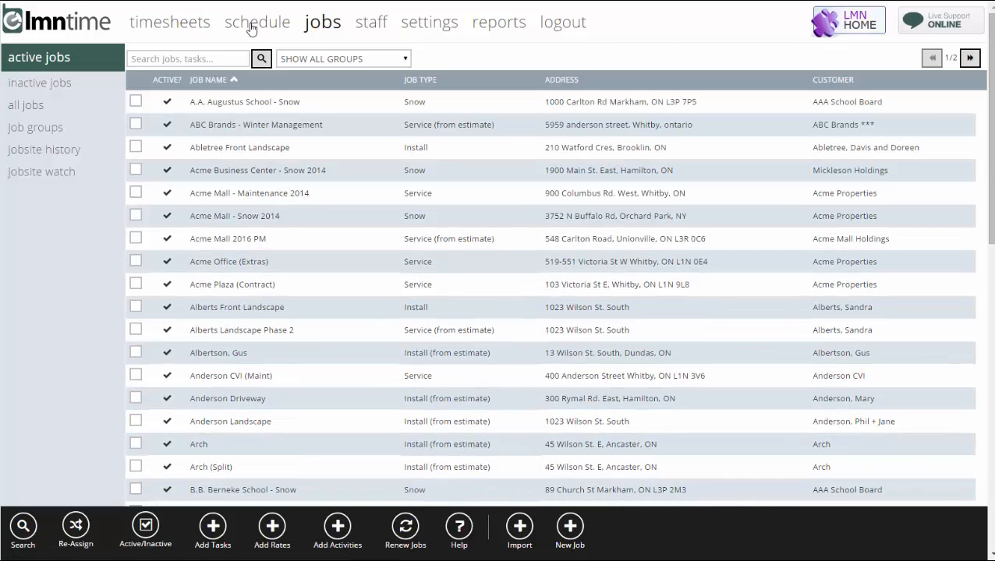
- Open the schedule review and filter its visits to show only Completed ones
{"action": "left_click", "coordinate": [250, 26]}
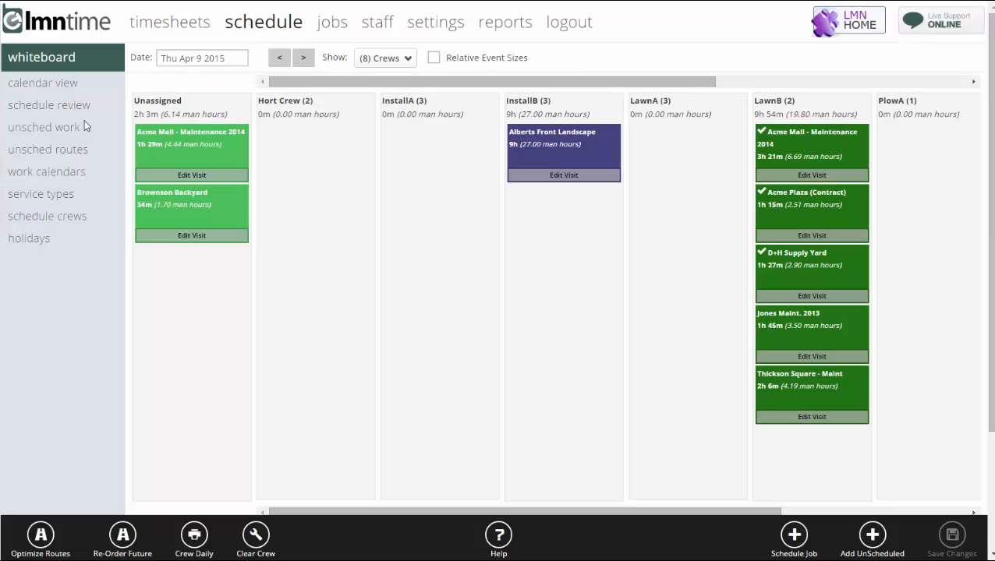
{"action": "left_click", "coordinate": [73, 104]}
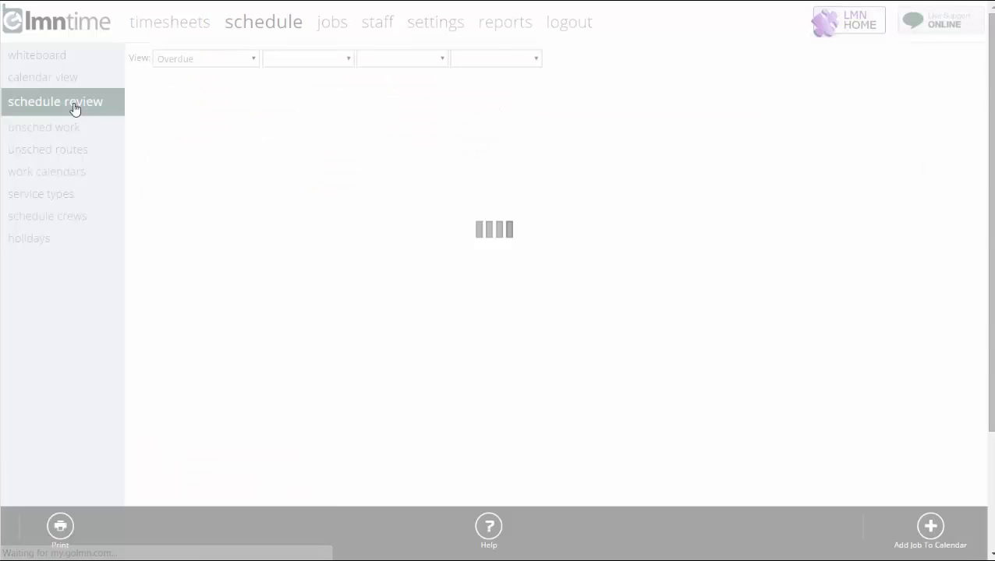
{"action": "left_click", "coordinate": [184, 63]}
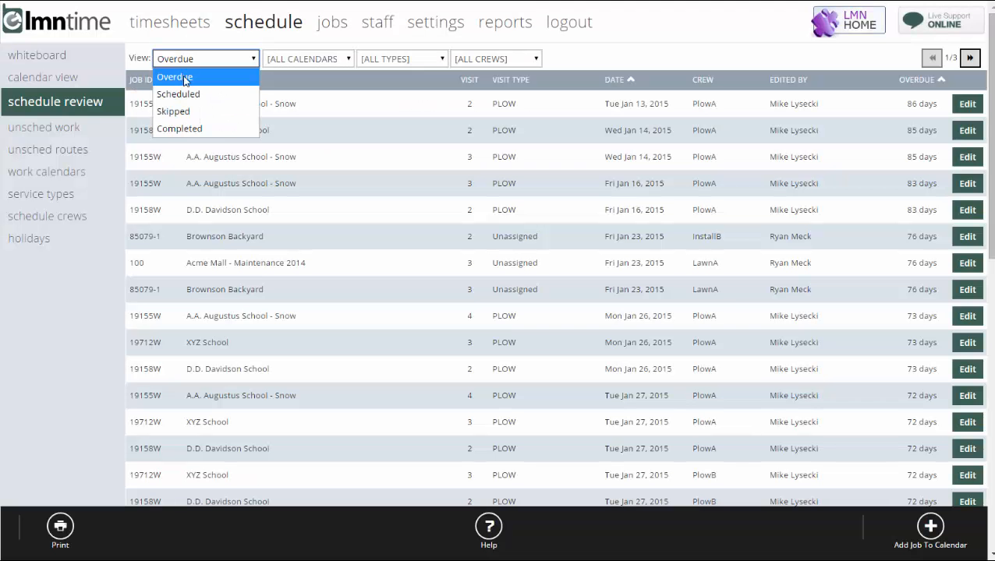
{"action": "left_click", "coordinate": [172, 127]}
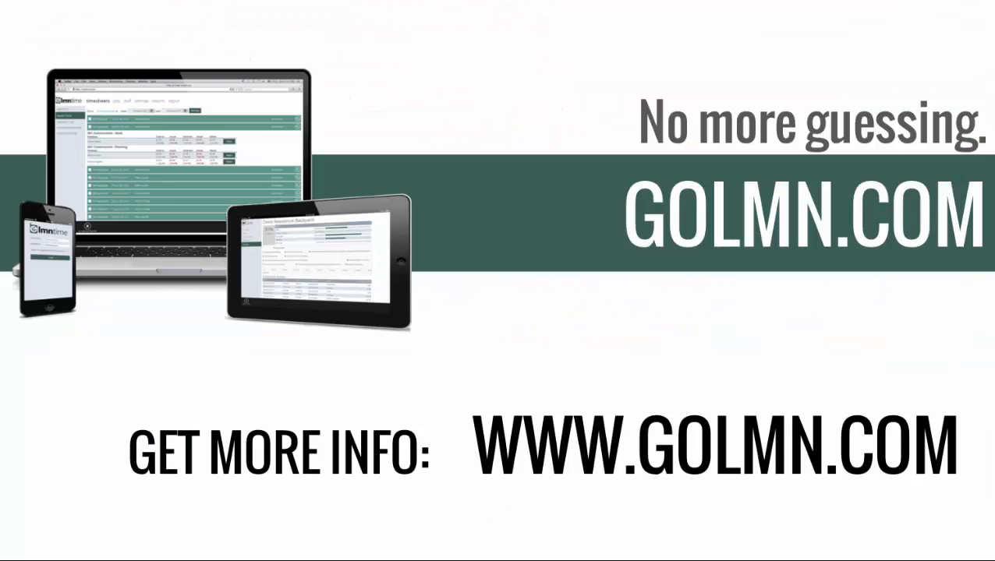
{"action": "key", "text": "XF86AudioLowerVolume"}
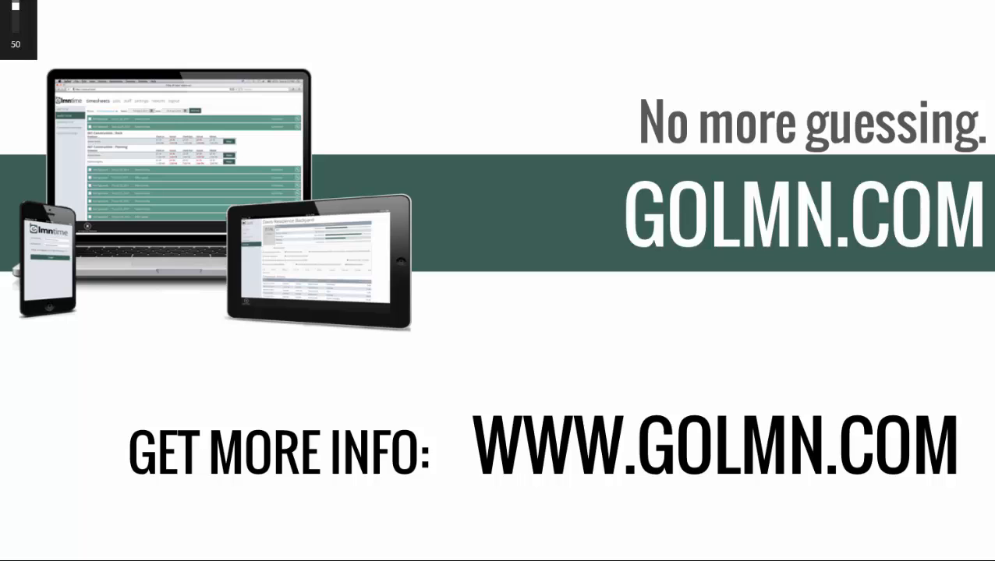